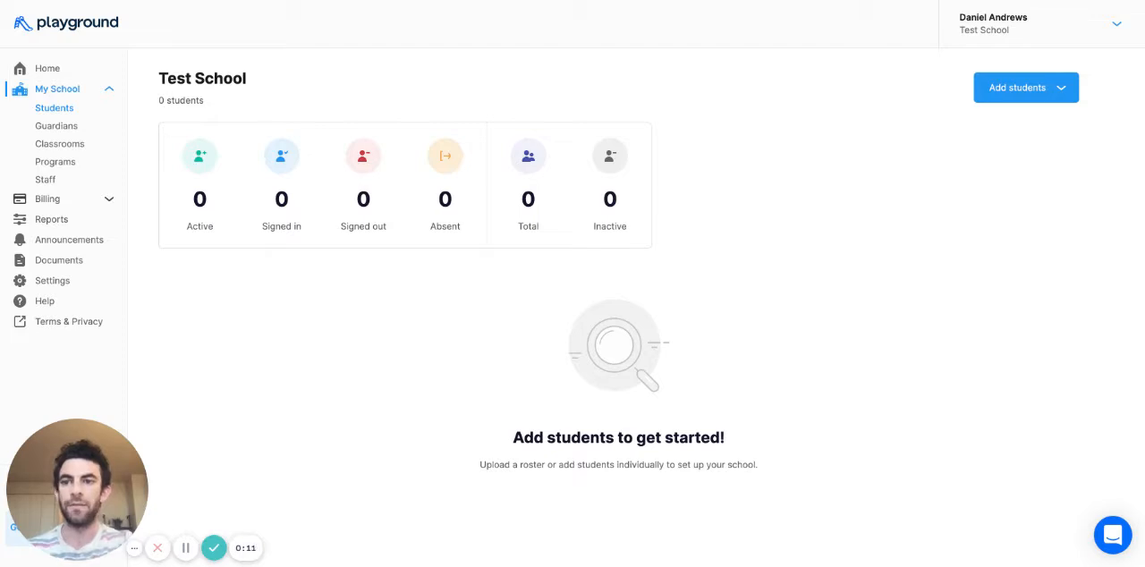
- Add a classroom named Hungry Hippos to the school and save it with its default settings
click(58, 148)
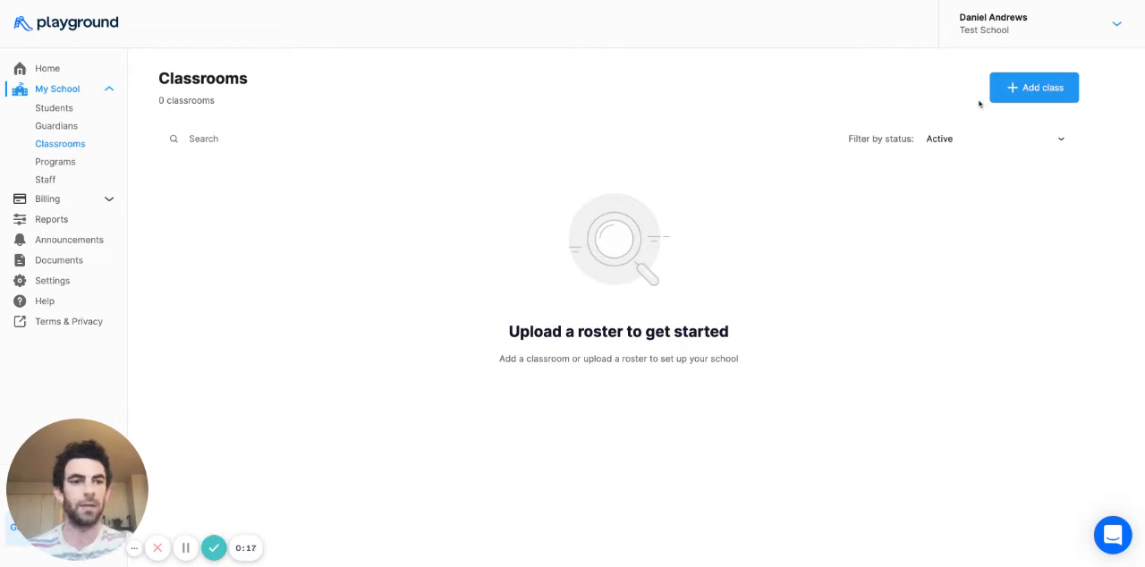
click(1018, 88)
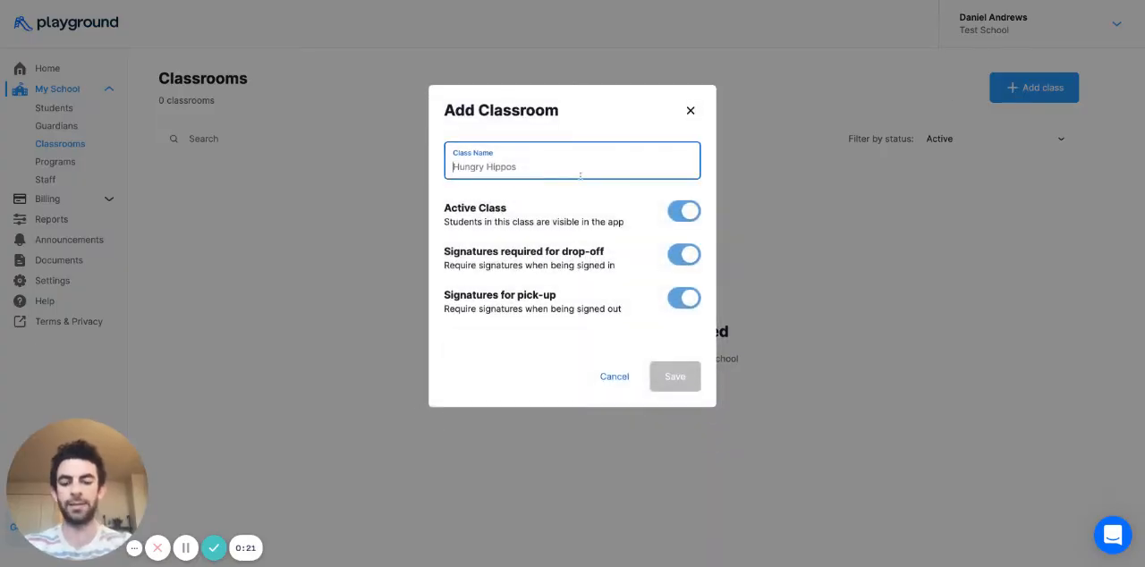
text(Hungry H)
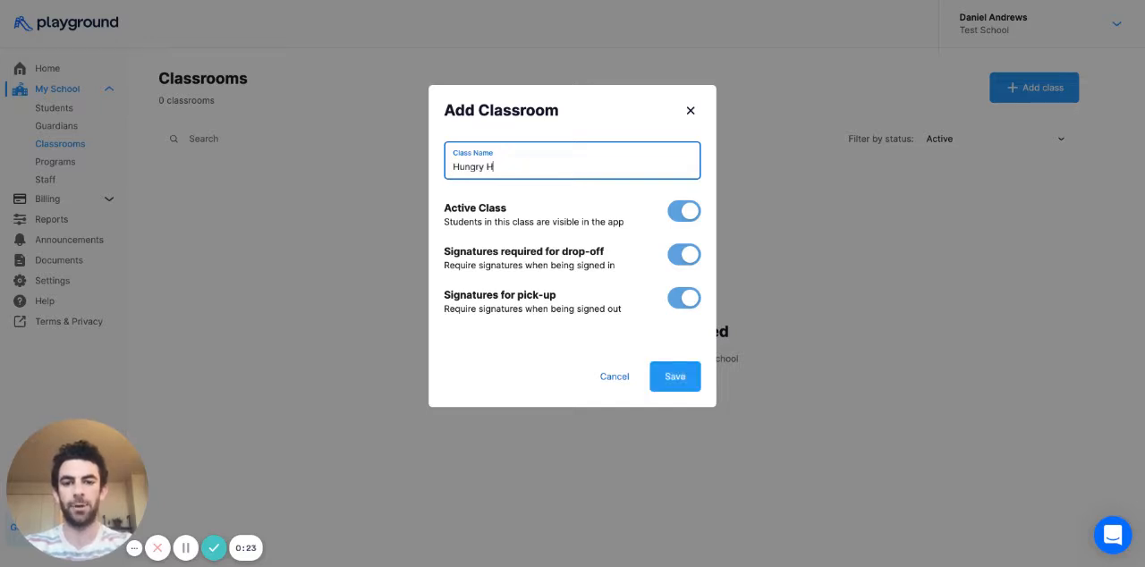
text(ippo)
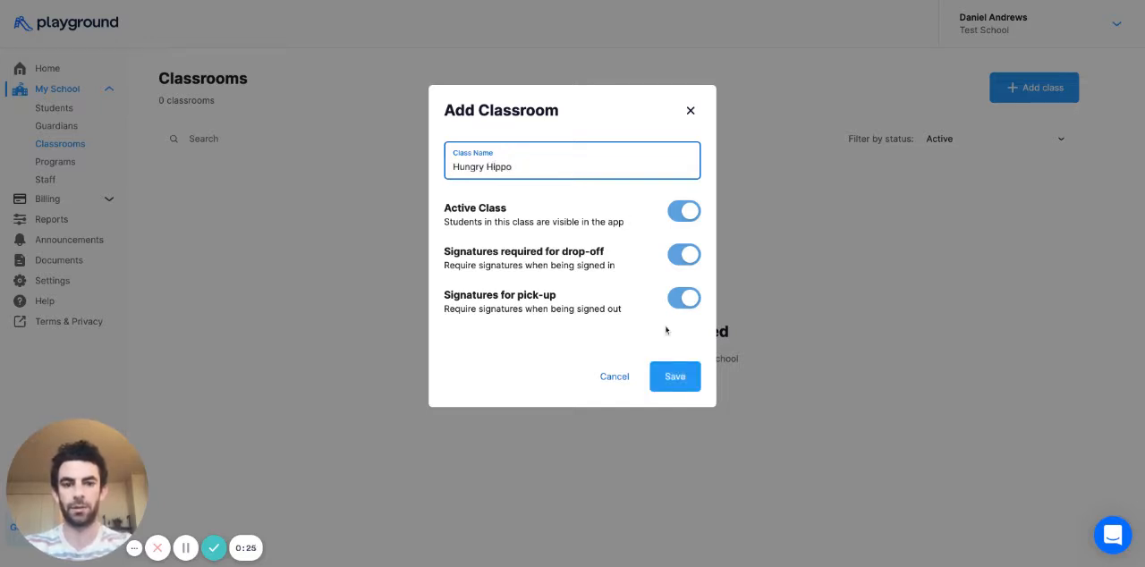
text(s)
click(680, 380)
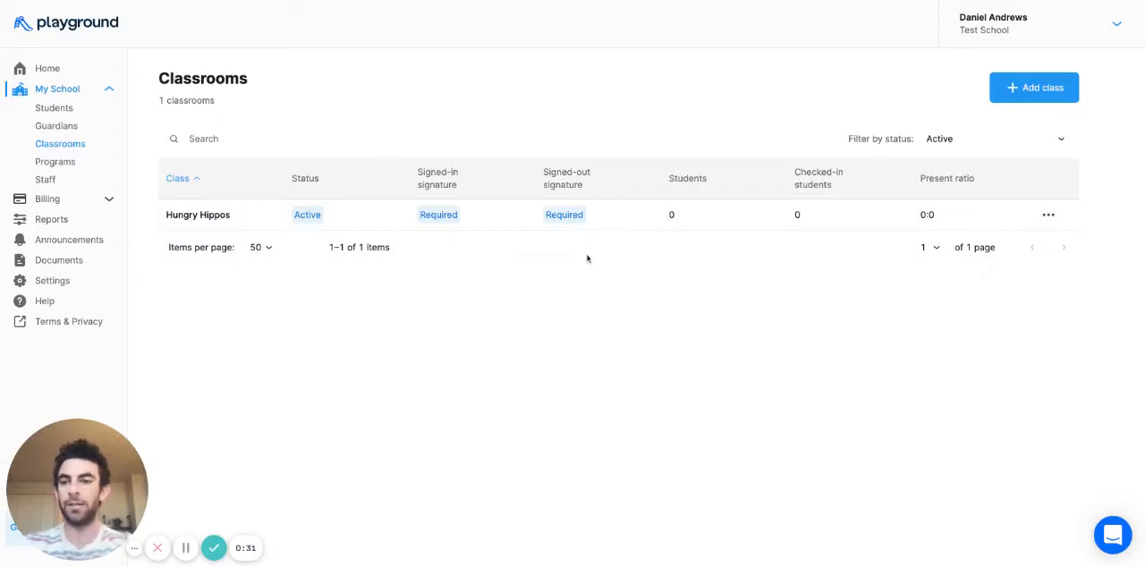
- Start adding a single staff member and enter the person's full name and email address
click(46, 180)
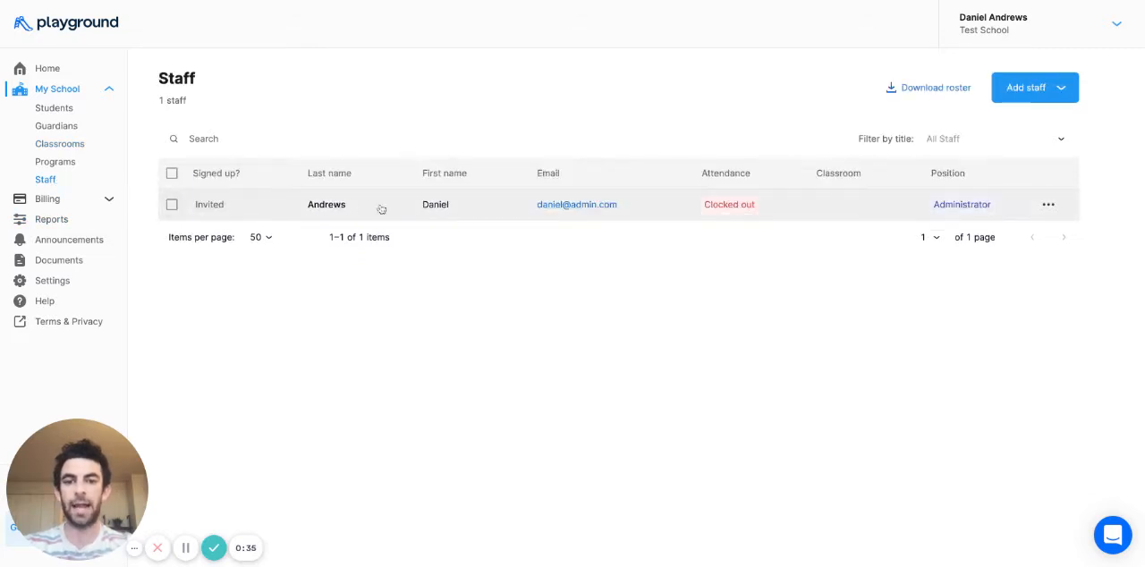
click(1043, 94)
click(1033, 128)
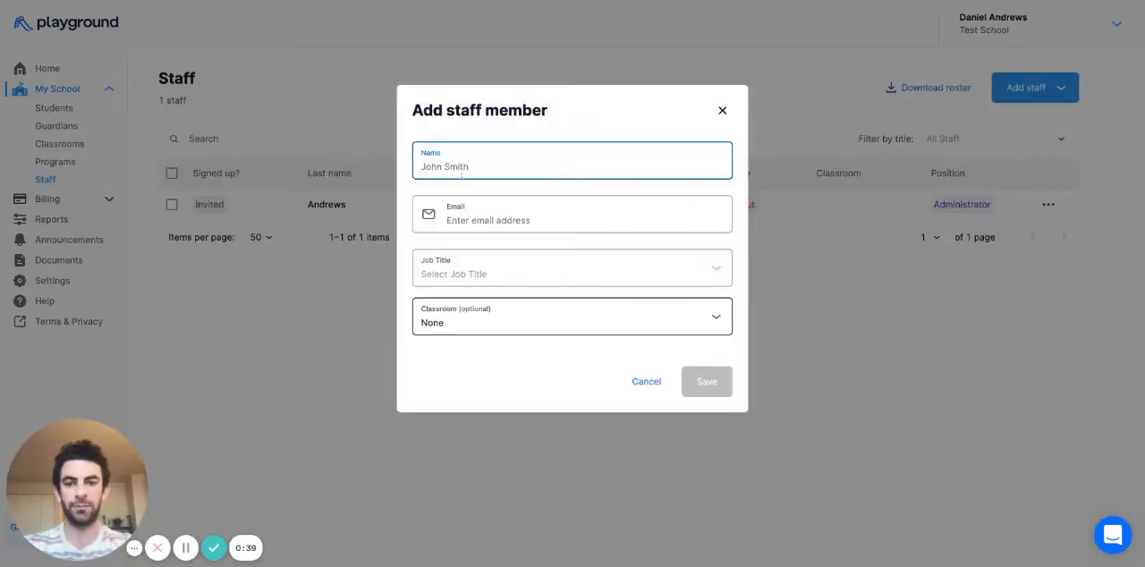
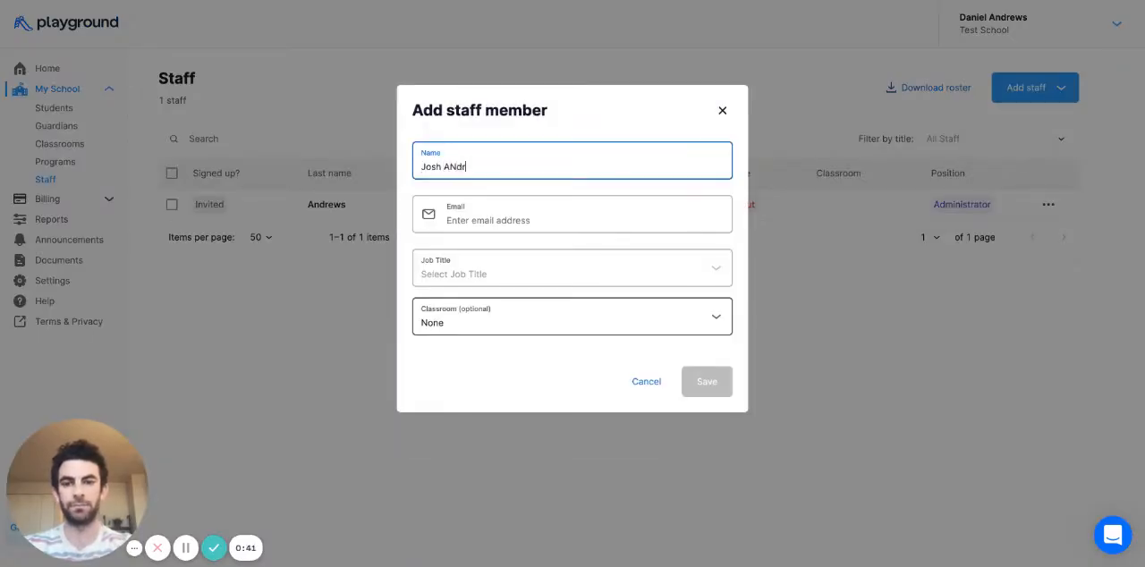
click(452, 216)
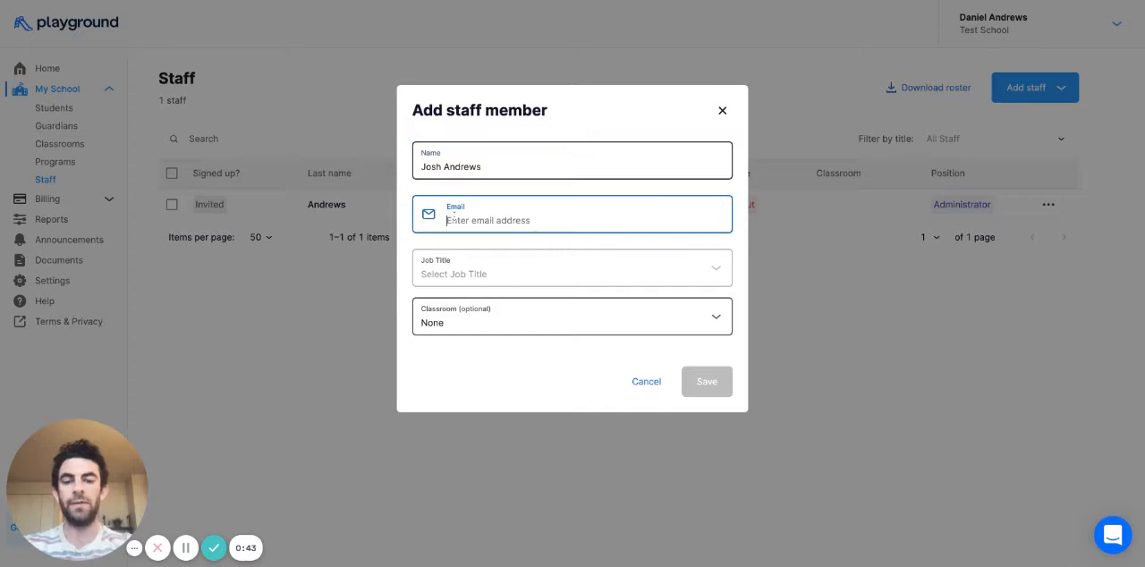
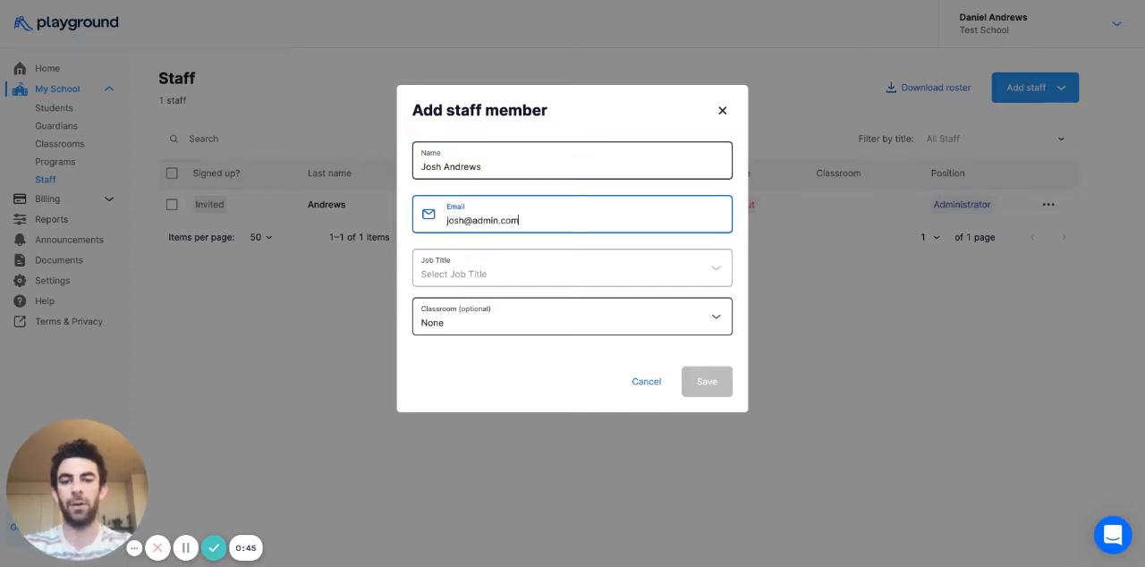
- Set the new staff member's job title to Administrator and save the entry
click(522, 279)
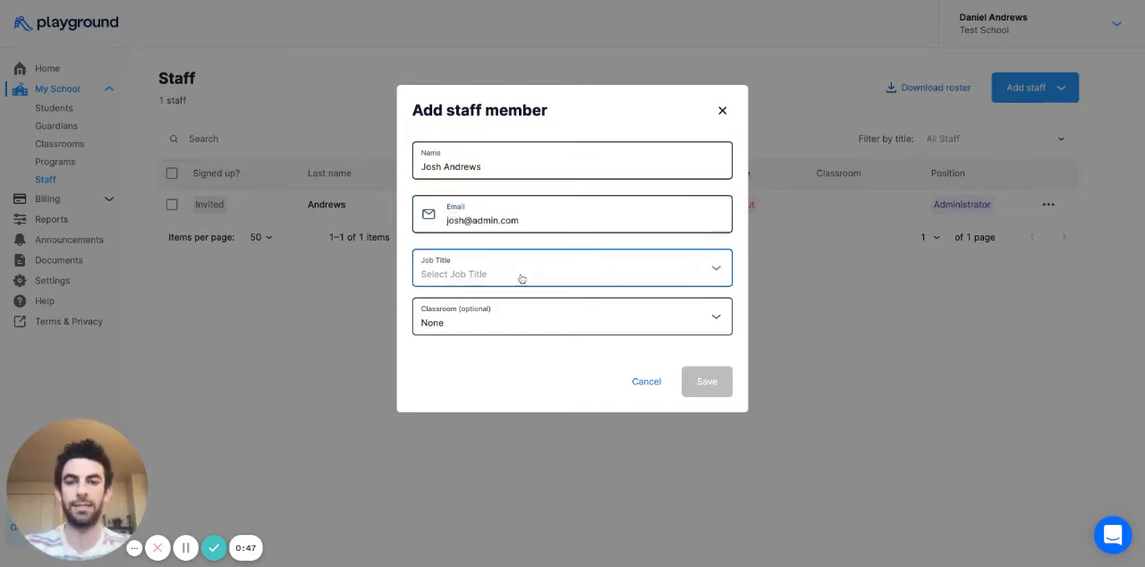
click(516, 337)
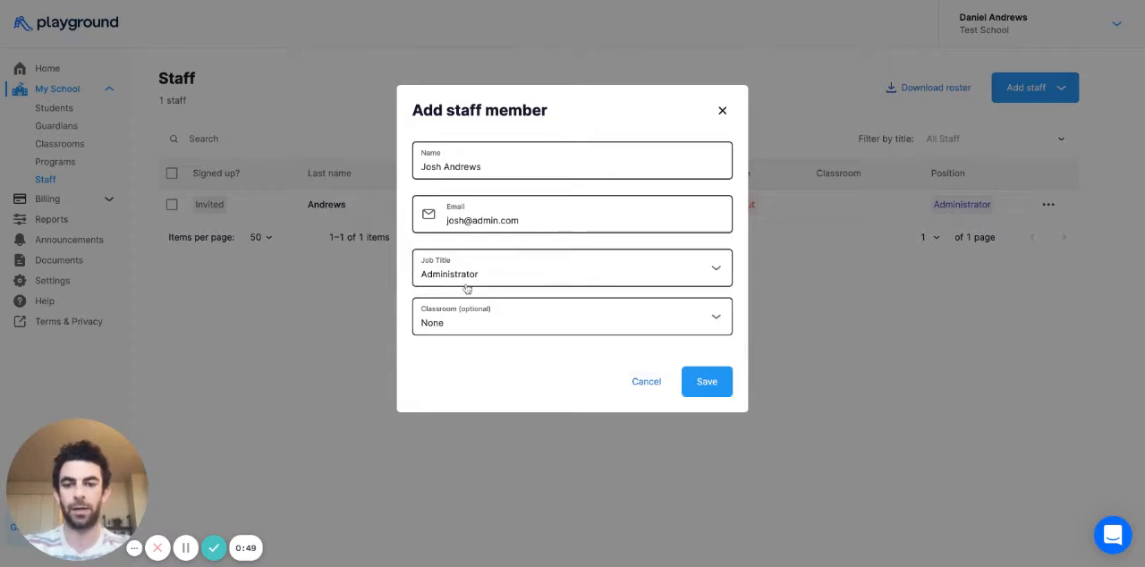
click(706, 382)
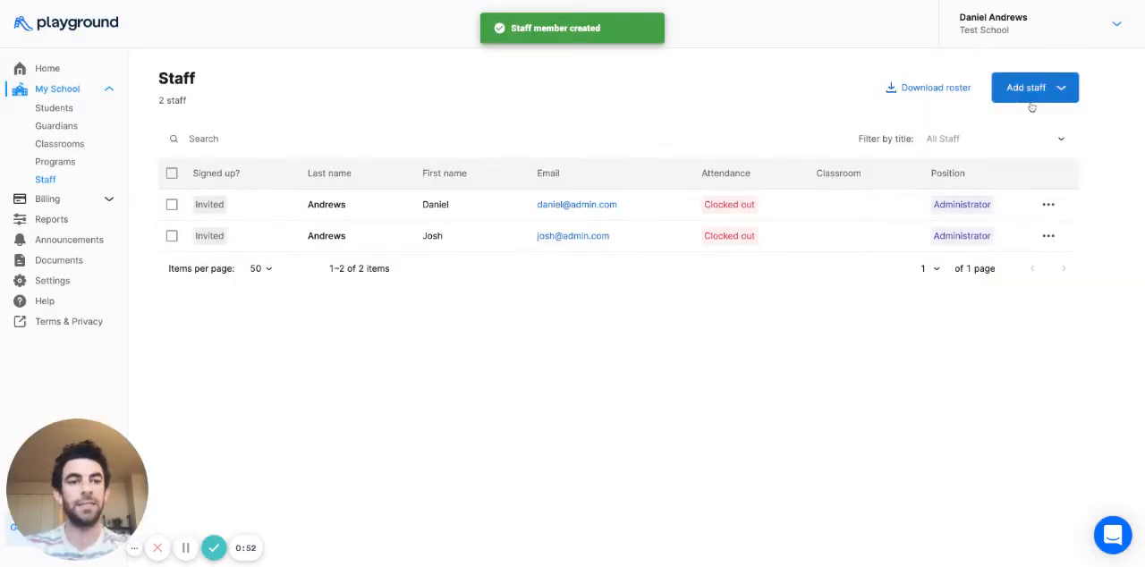
- Start another single staff entry and fill in the second staff member's full name and email address
click(1031, 103)
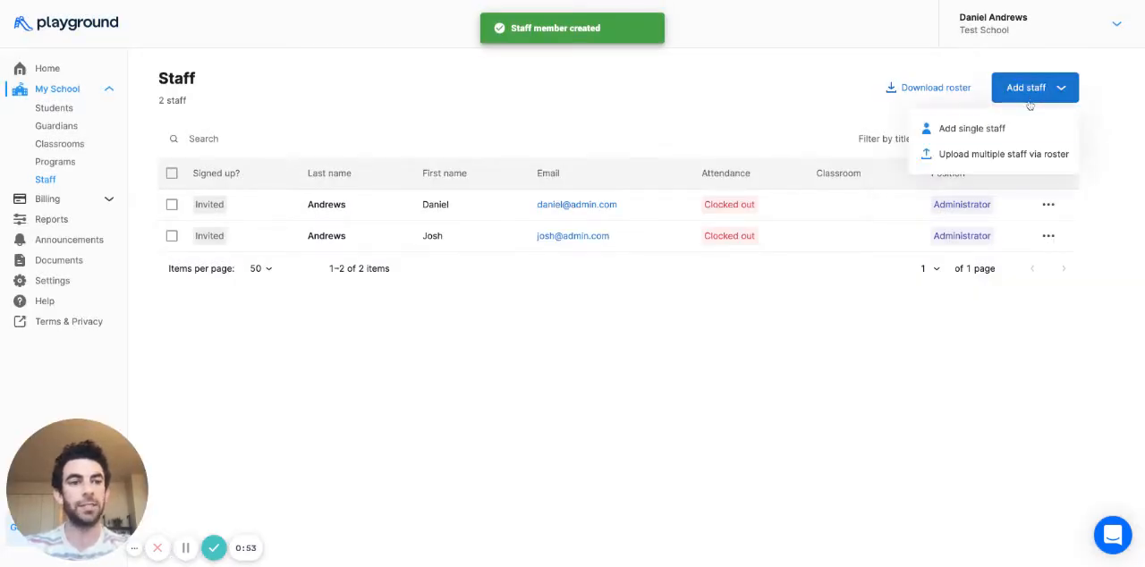
click(1019, 127)
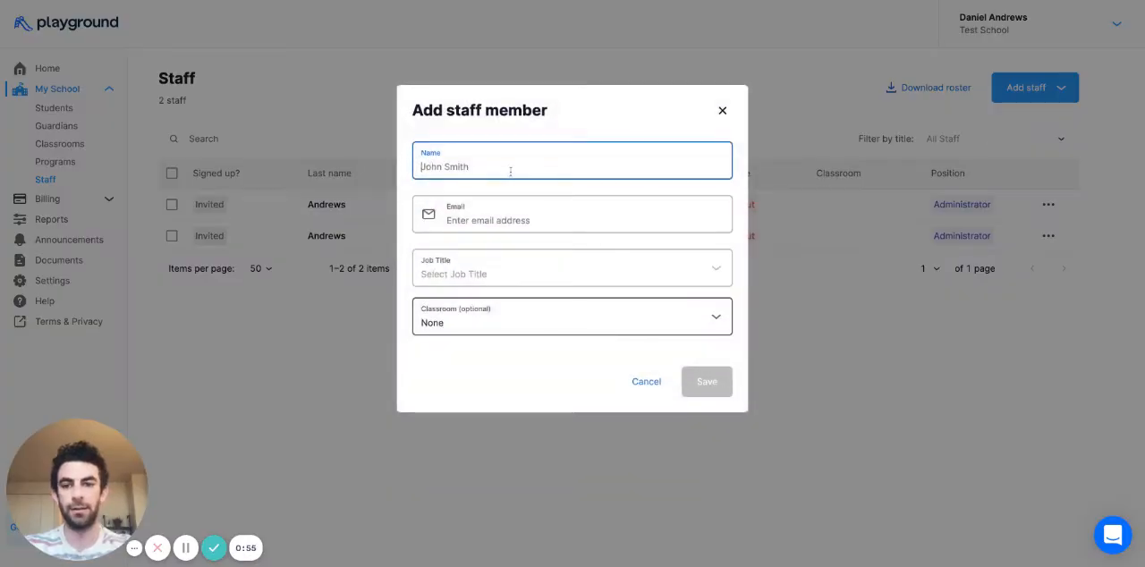
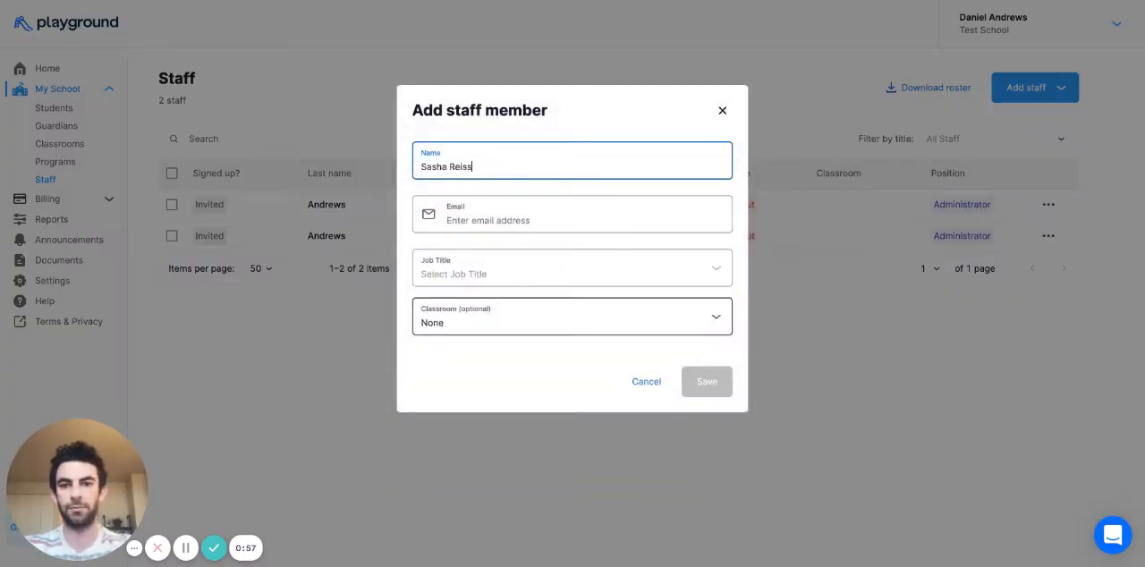
key(Tab)
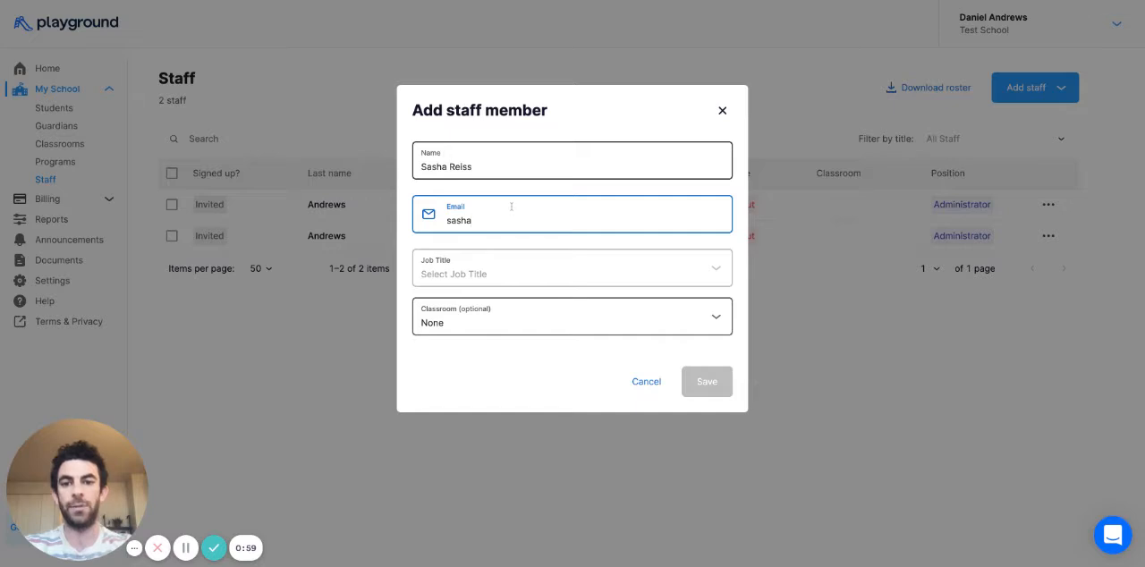
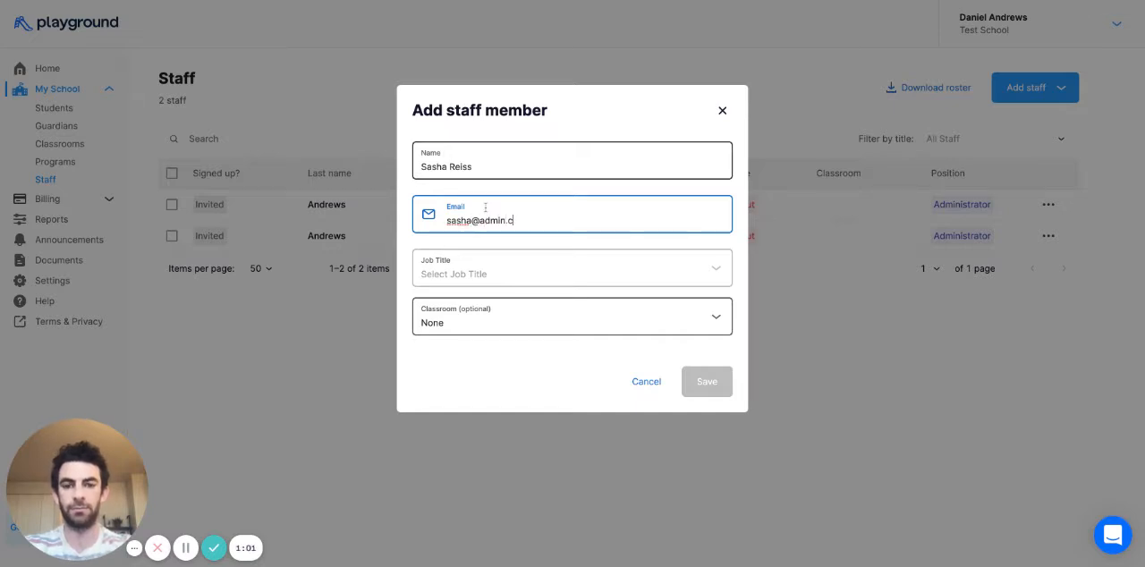
- Give the staff member the job title Teacher and the classroom Hungry Hippos, and save the entry
click(484, 273)
click(480, 310)
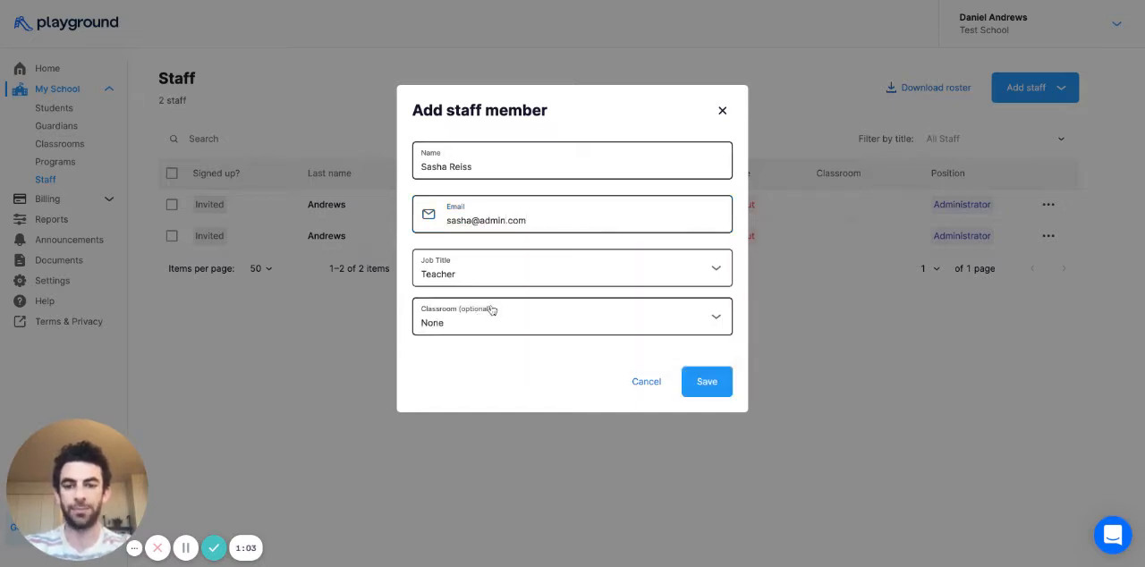
click(501, 317)
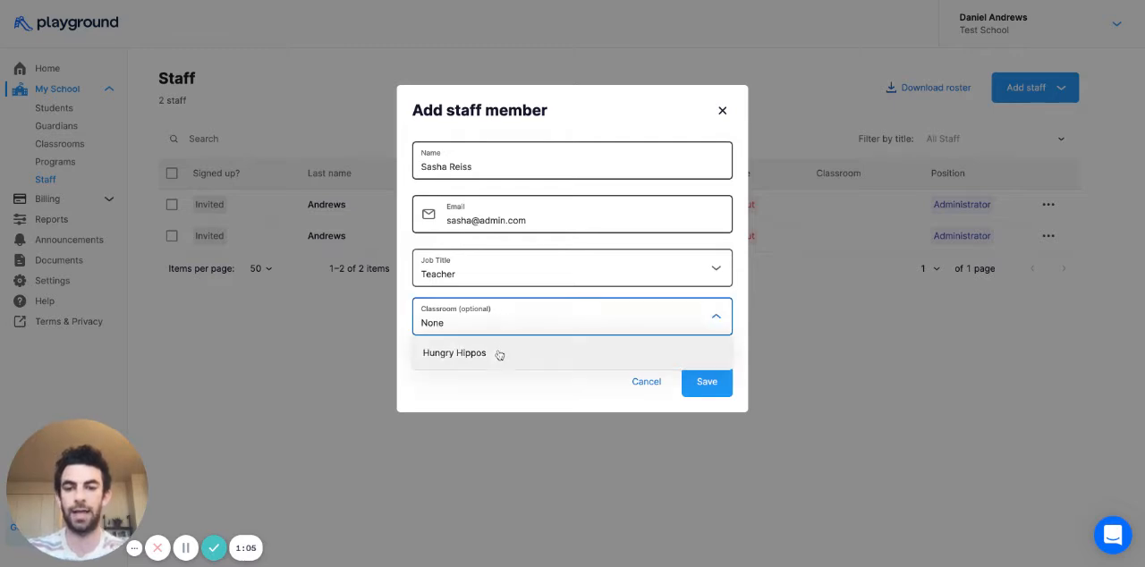
click(499, 354)
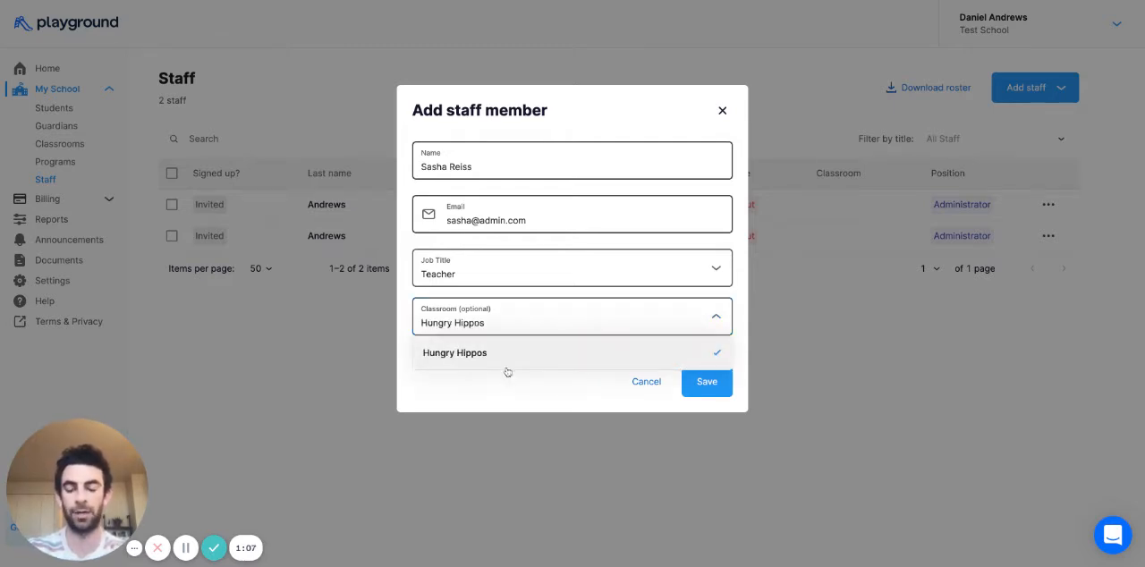
click(504, 387)
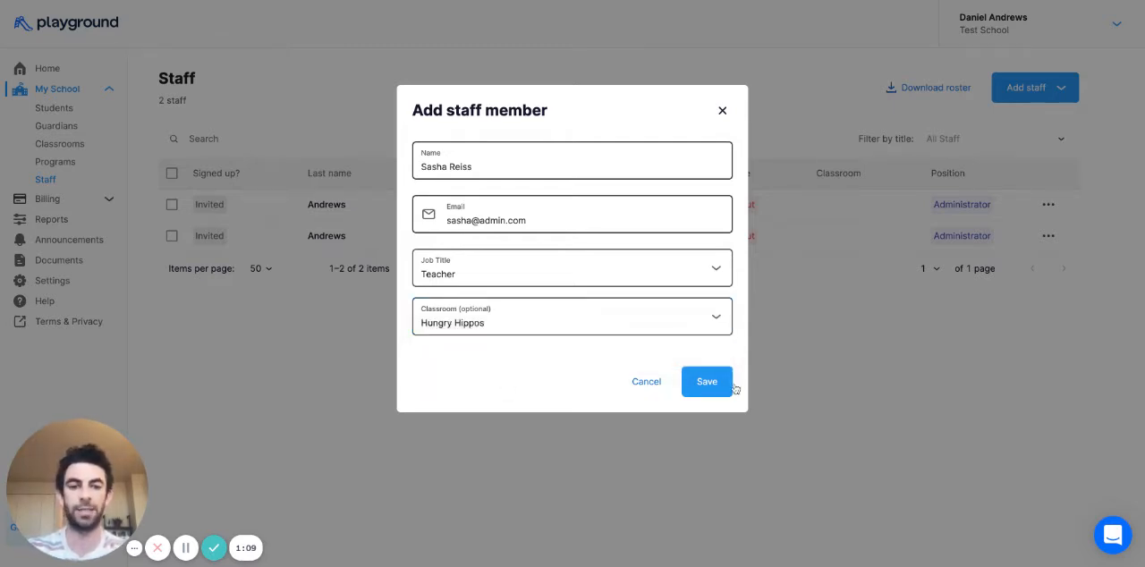
click(707, 383)
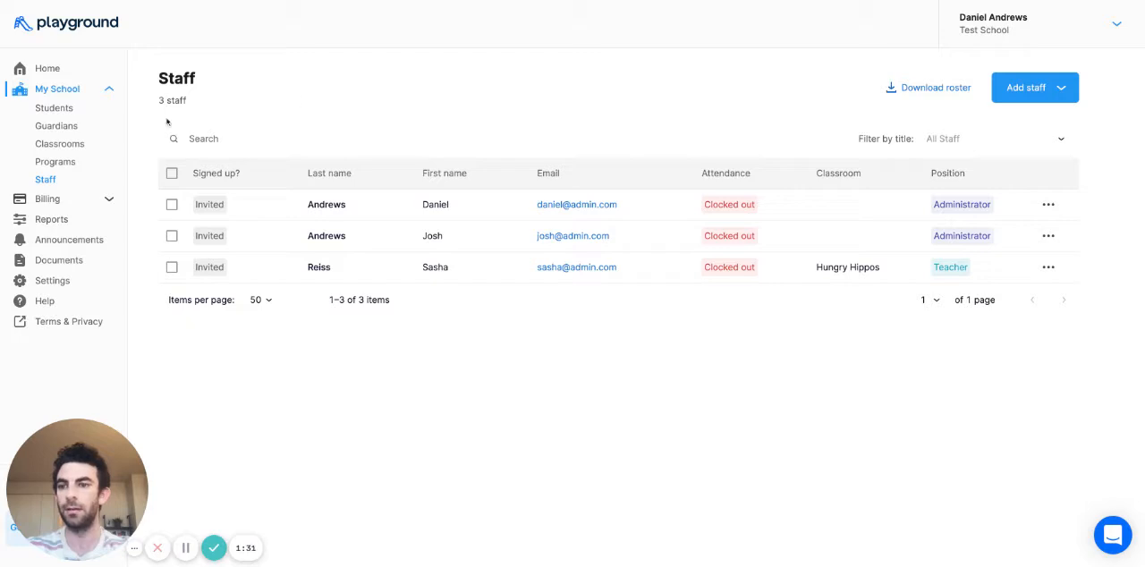
- Examine the staff and student lists of the Hungry Hippos classroom
click(60, 144)
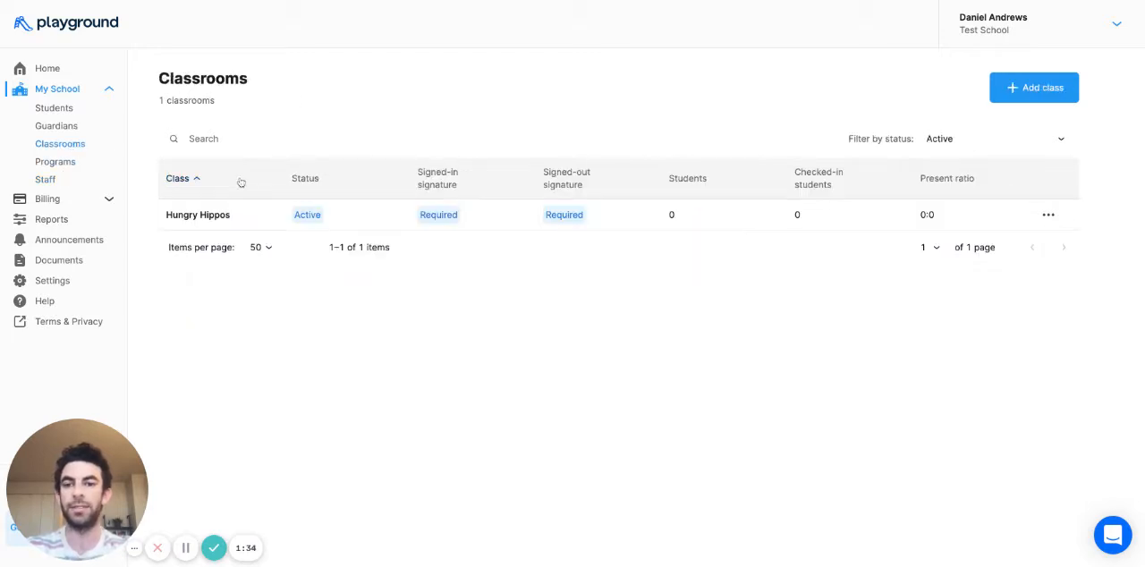
click(268, 223)
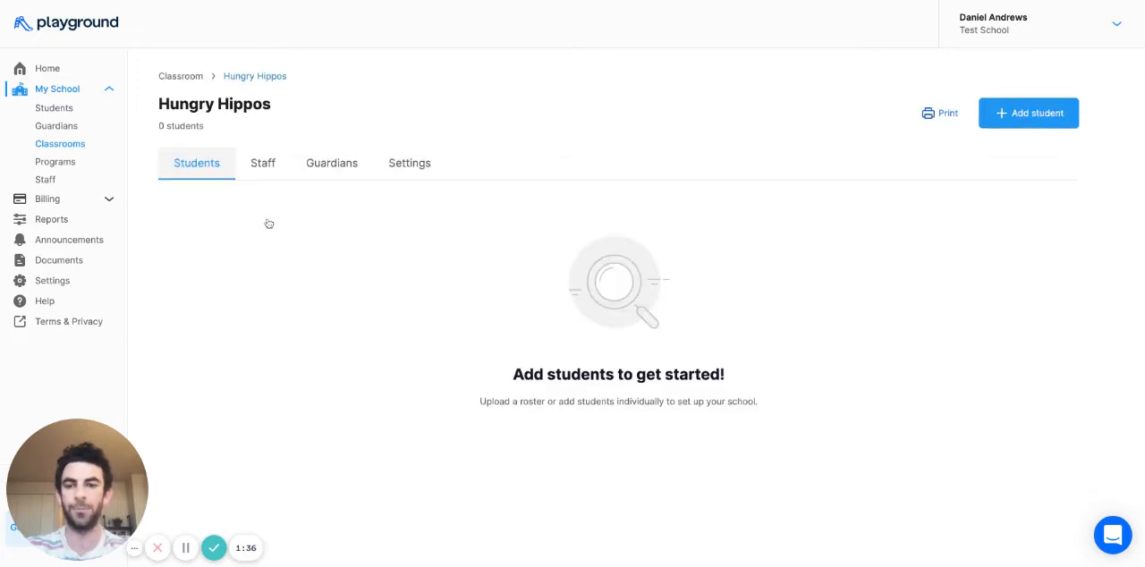
click(265, 166)
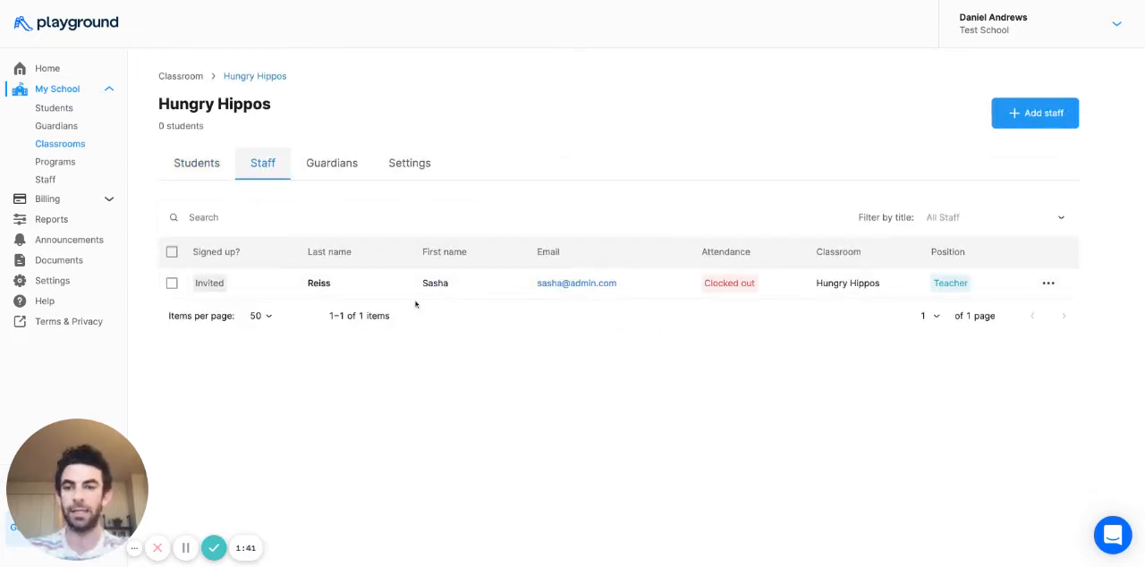
click(197, 164)
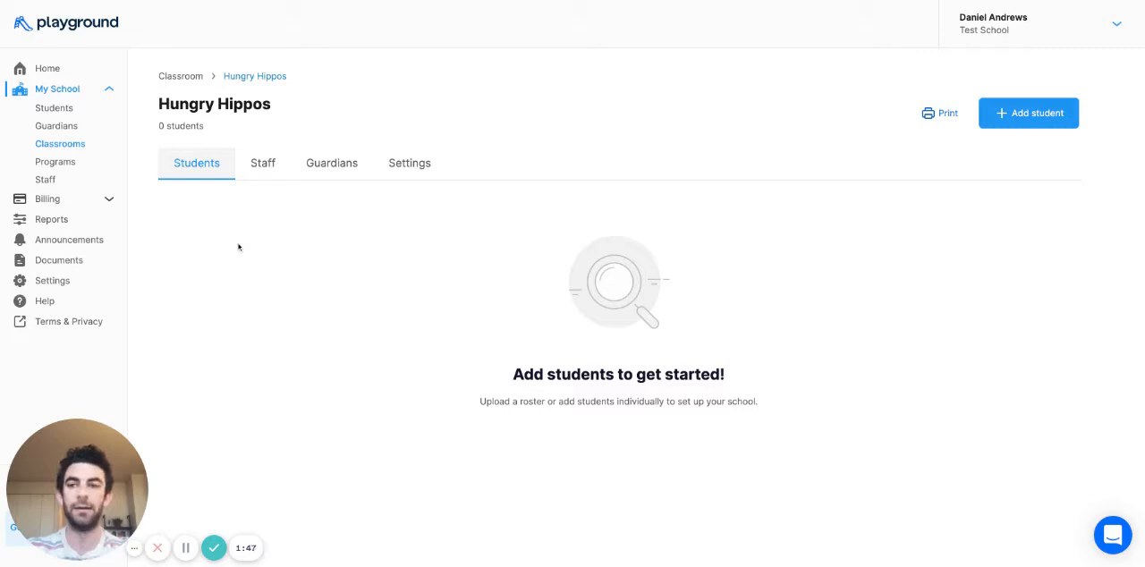
click(54, 144)
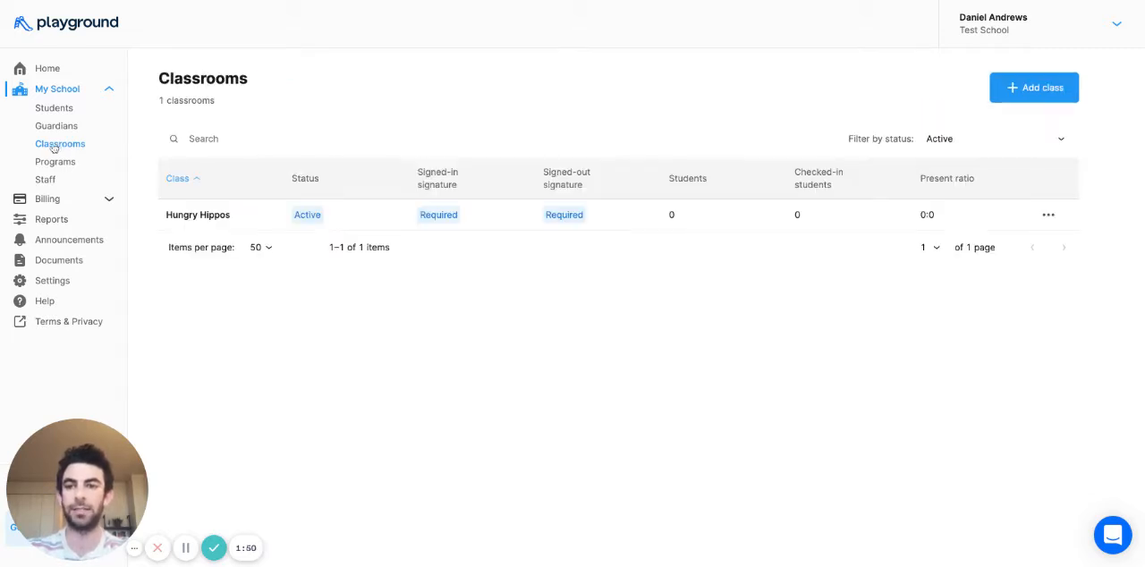
click(309, 223)
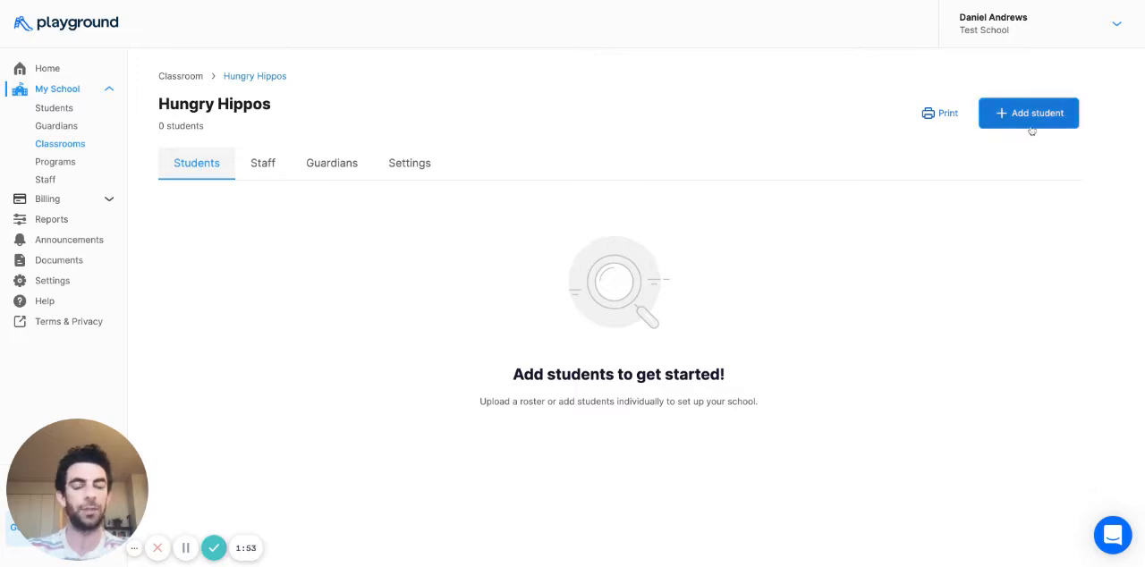
- Start adding a single student to the school, enter the student's full name and assign the Hungry Hippos classroom
click(54, 108)
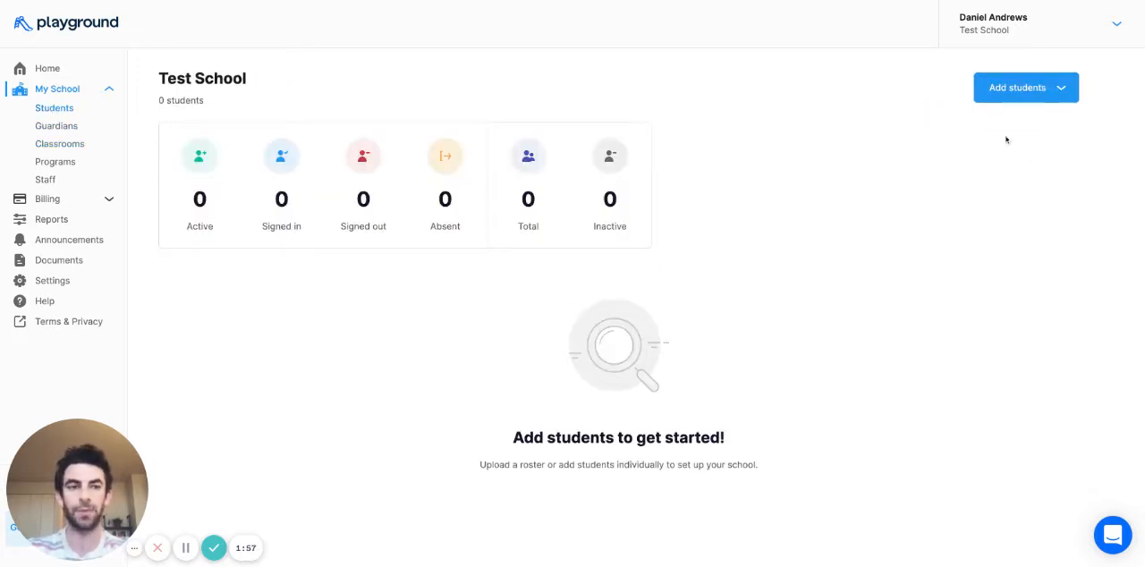
click(1012, 94)
click(961, 128)
click(521, 185)
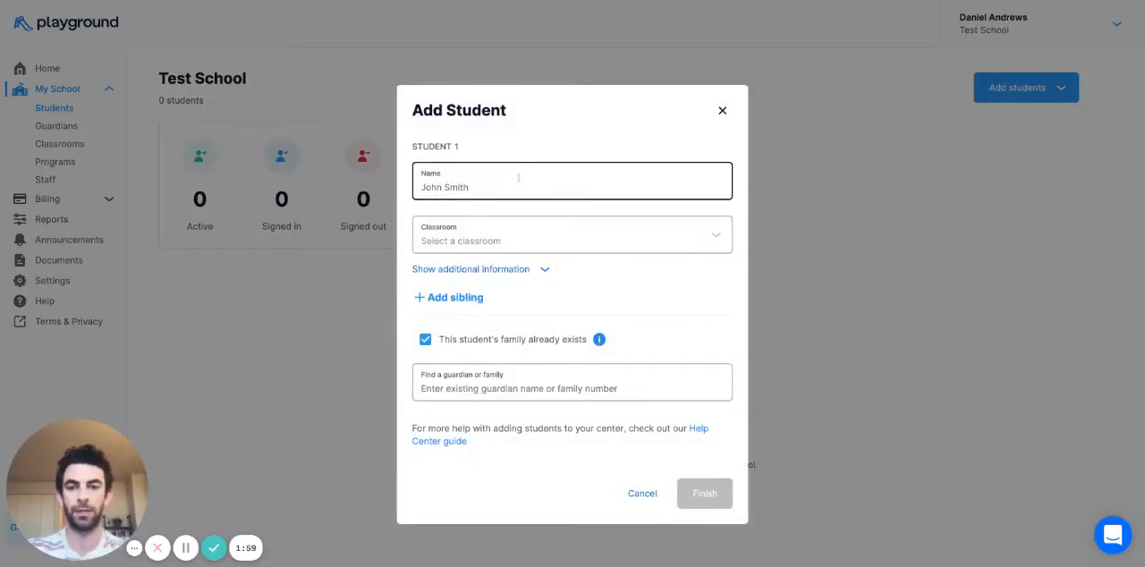
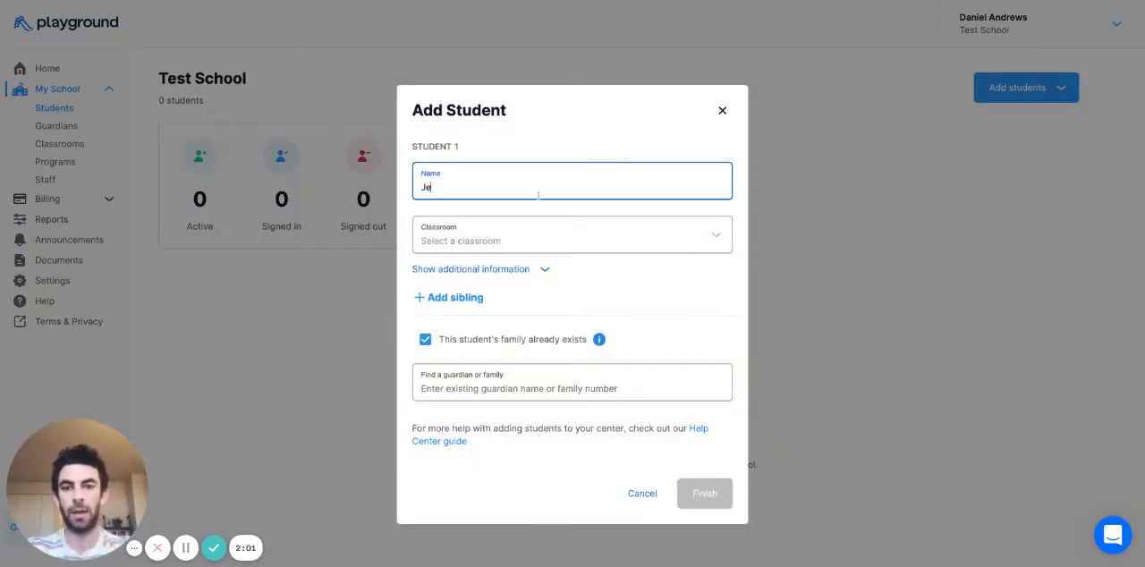
click(530, 218)
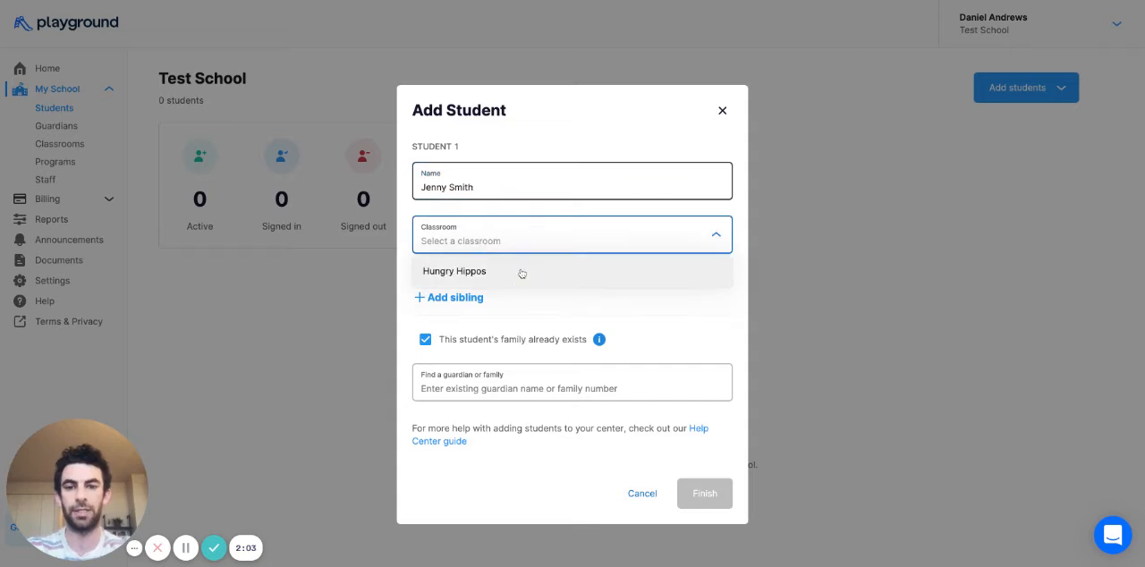
click(519, 271)
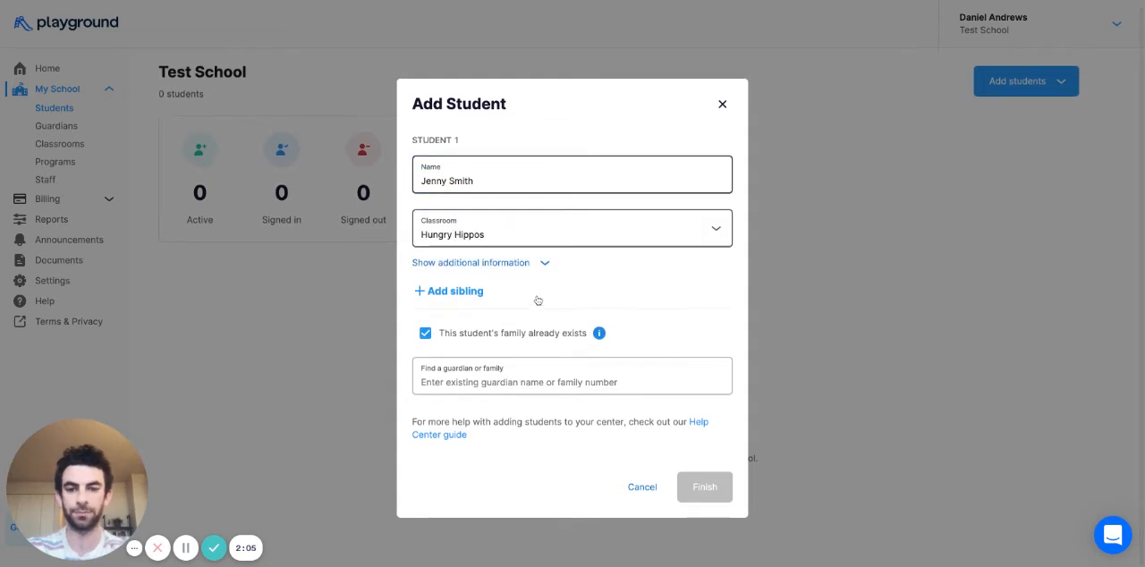
- Examine the optional additional information fields for the new student and collapse them again
click(524, 265)
scroll(546, 241, down, 1)
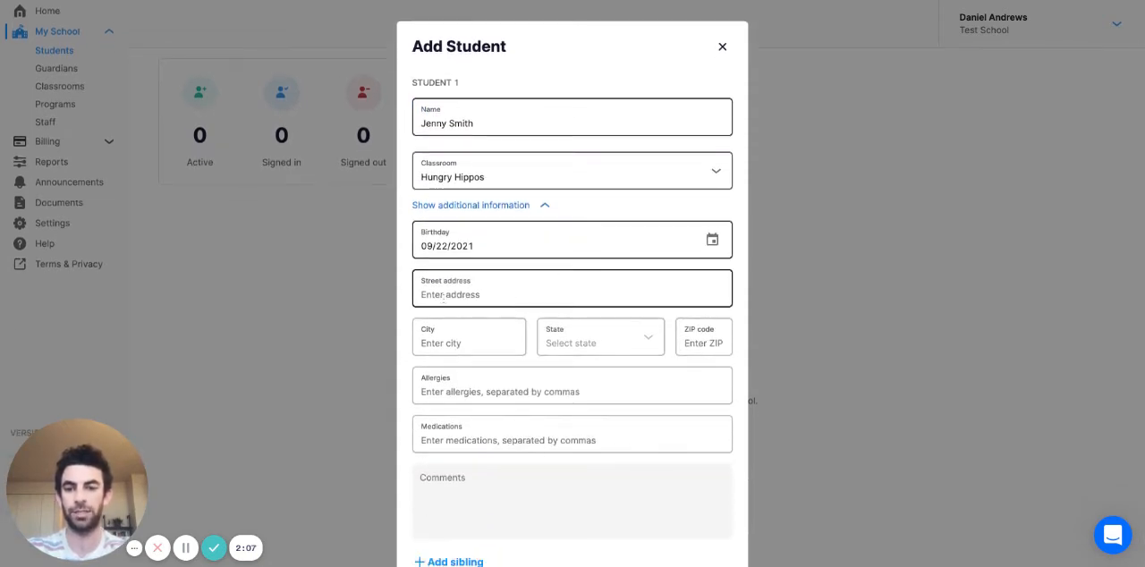
scroll(450, 405, down, 1)
click(483, 181)
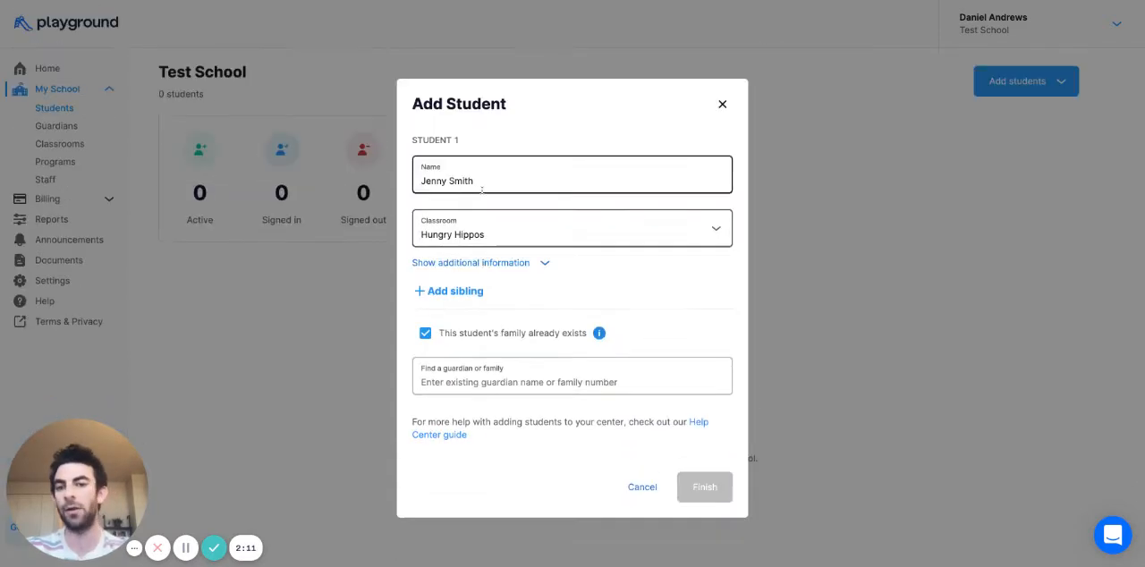
- Specify that the student's family does not already exist and enter the first guardian's full name
click(426, 335)
scroll(435, 412, down, 2)
click(448, 376)
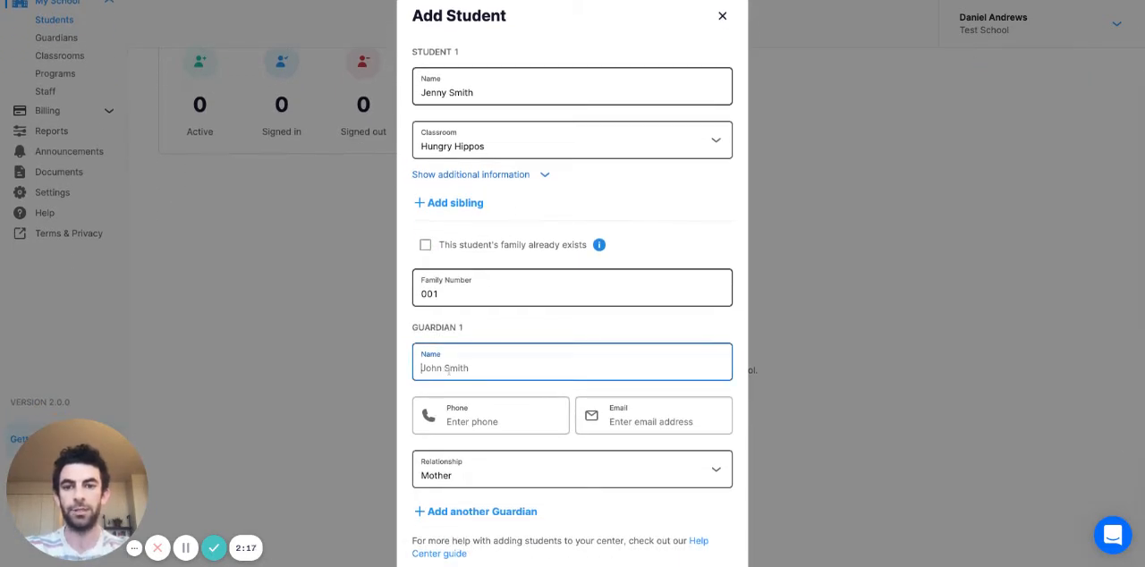
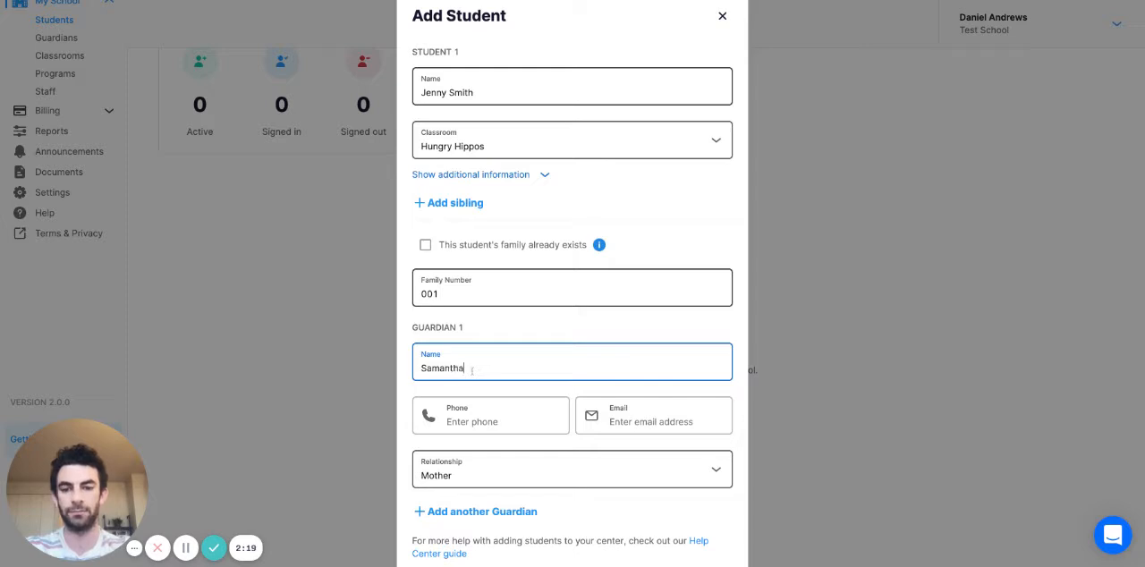
- Fill in the email address of the student's first guardian
click(478, 421)
click(653, 421)
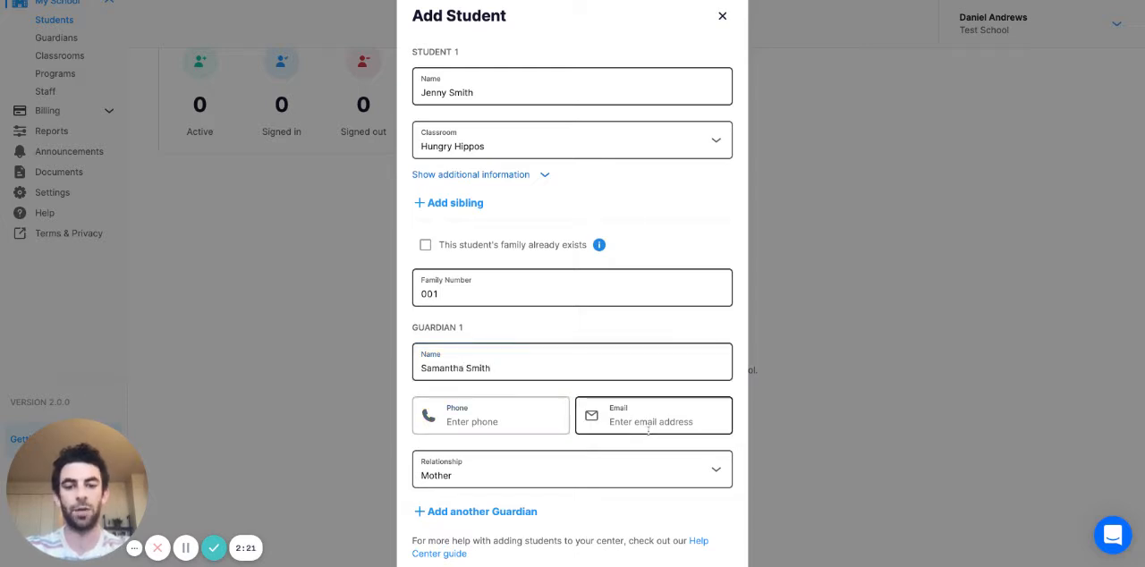
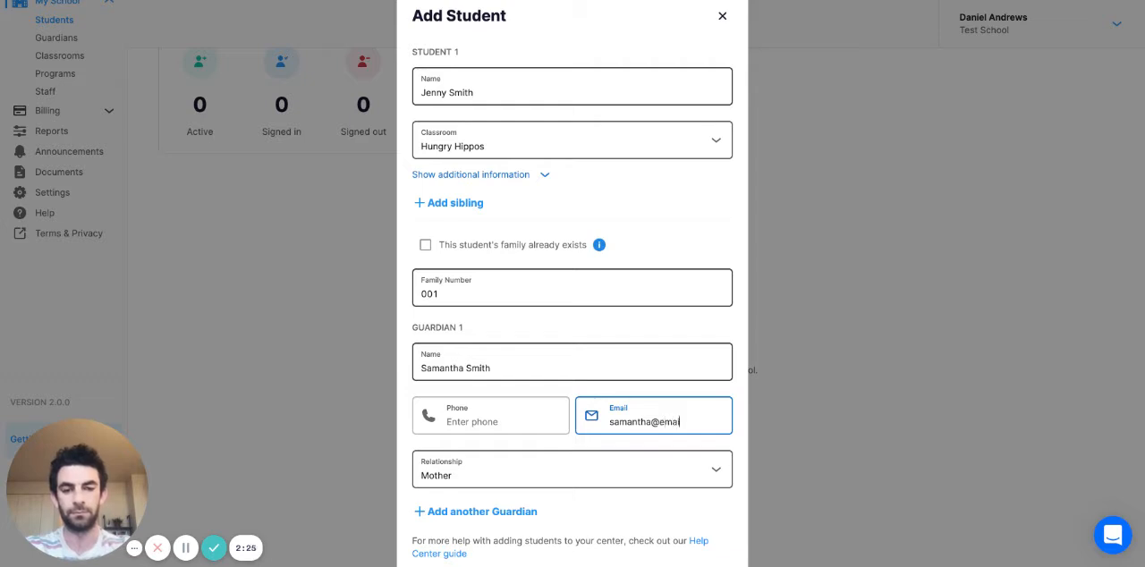
- Finish adding the student and skip the guardian invitation for now
scroll(619, 392, down, 2)
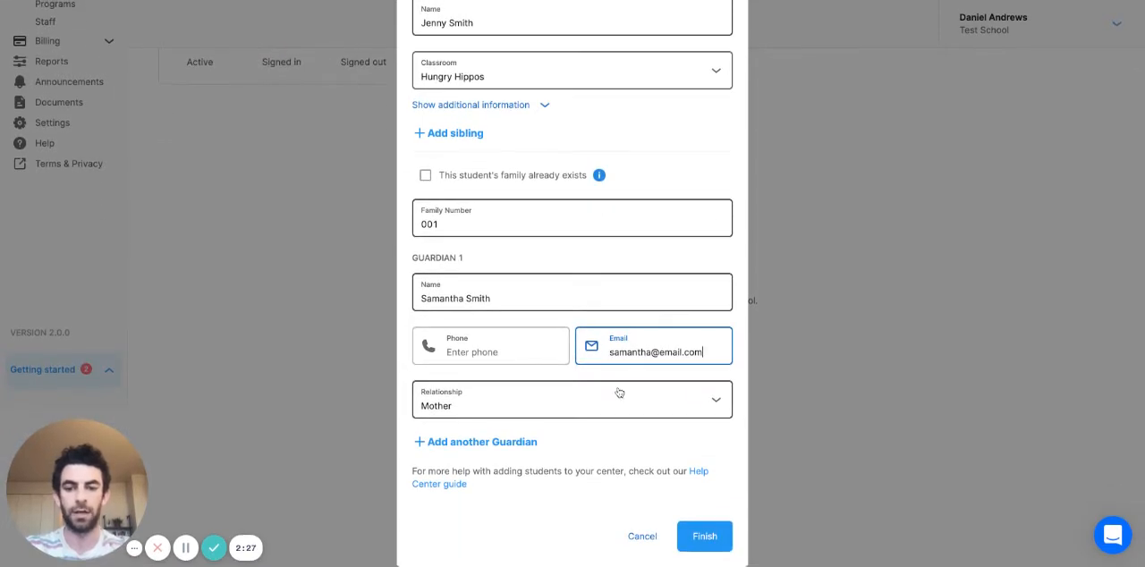
click(716, 542)
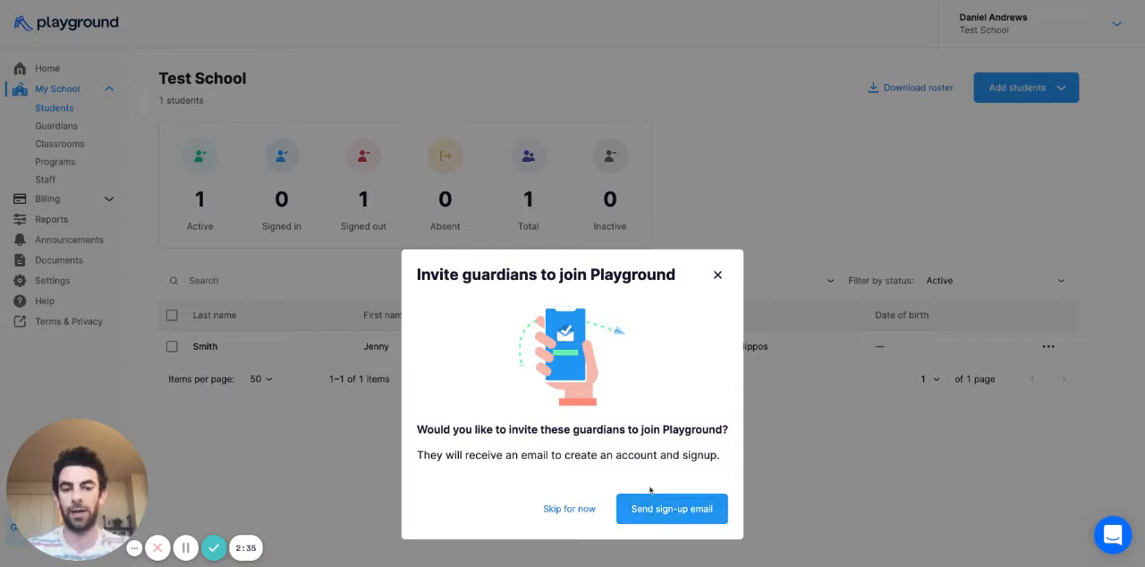
click(582, 509)
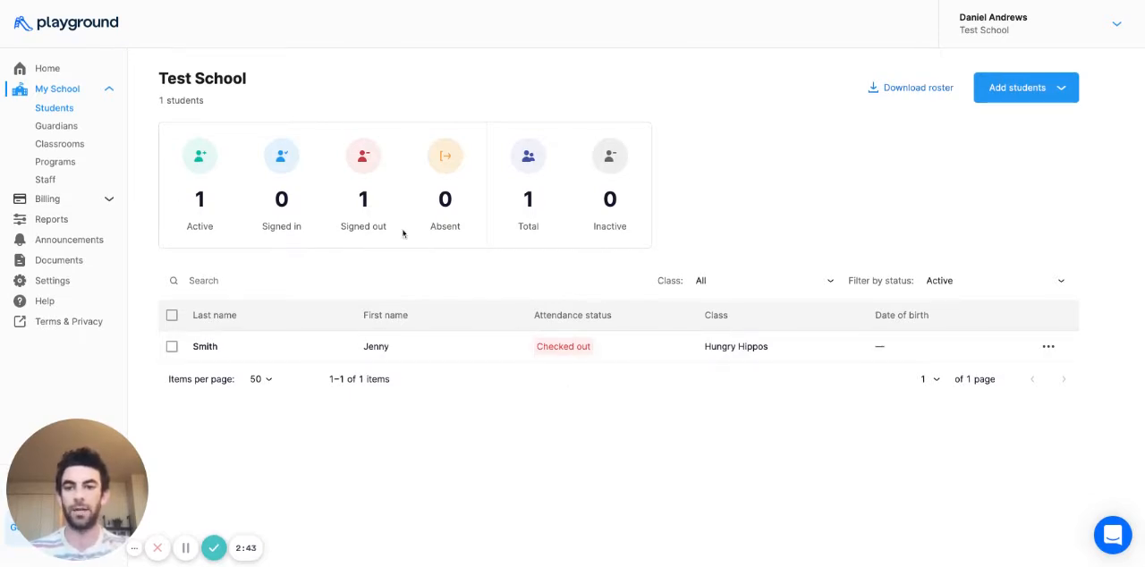
- Open the new student's profile and examine the personal information, notes, activity, attendance and programs sections of its overview
click(383, 351)
scroll(397, 350, down, 1)
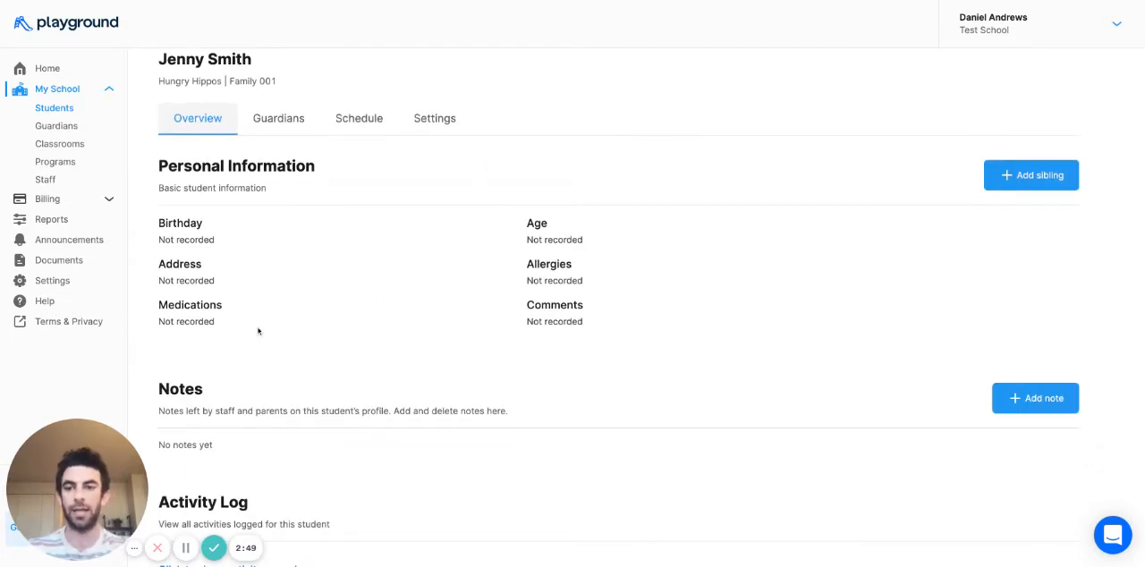
scroll(258, 332, down, 1)
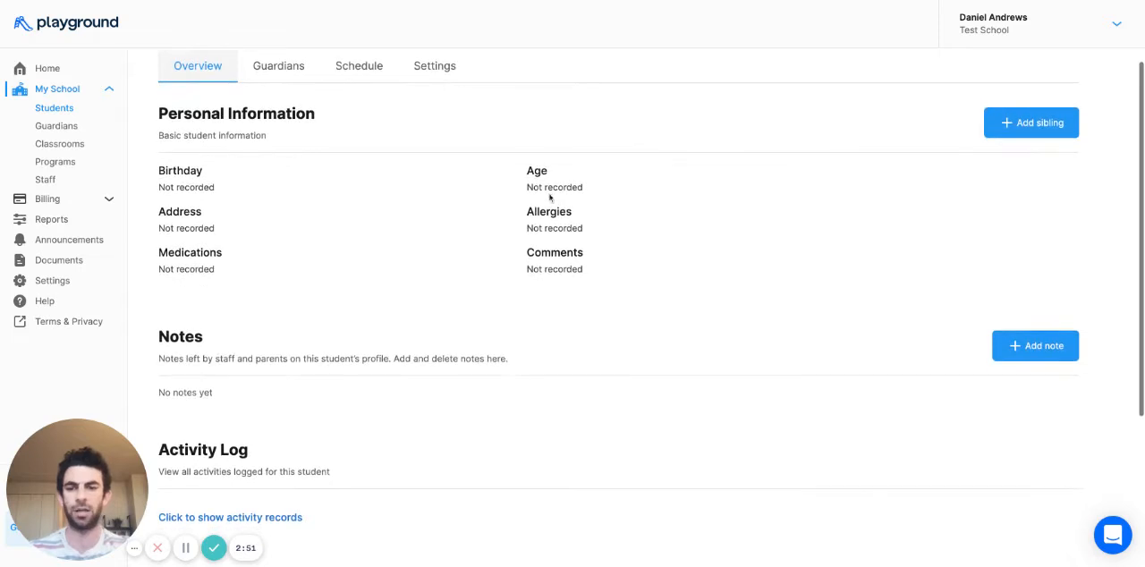
scroll(306, 256, down, 2)
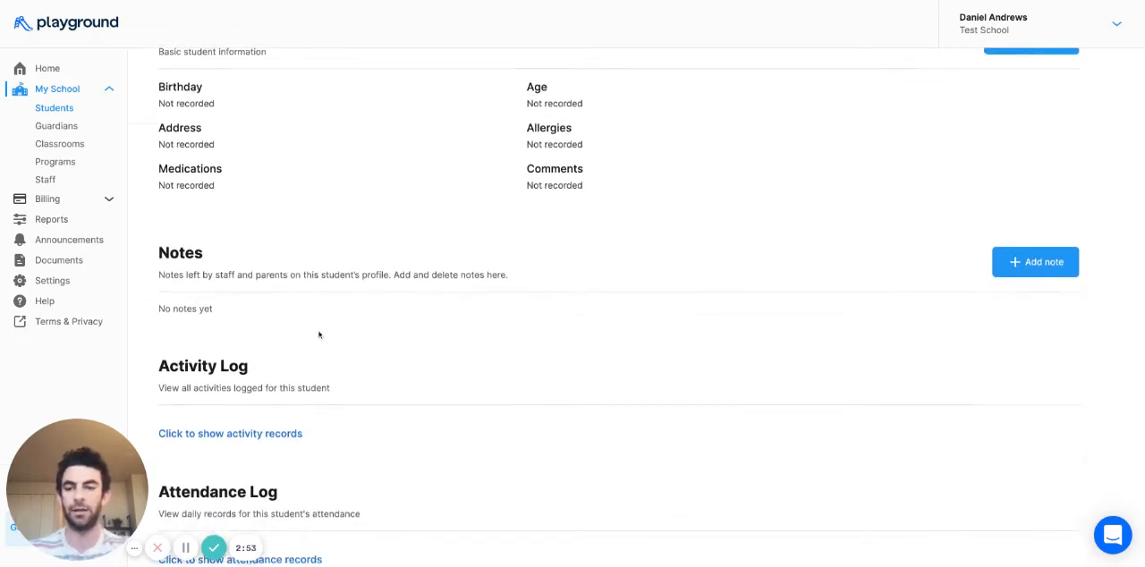
scroll(319, 334, down, 2)
scroll(253, 371, down, 1)
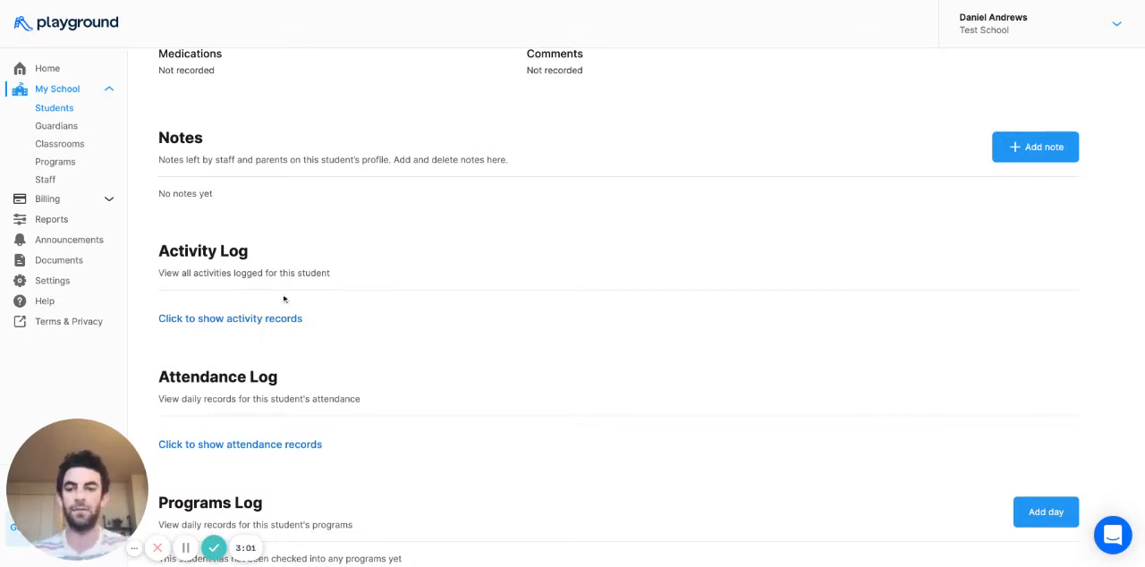
scroll(240, 373, down, 1)
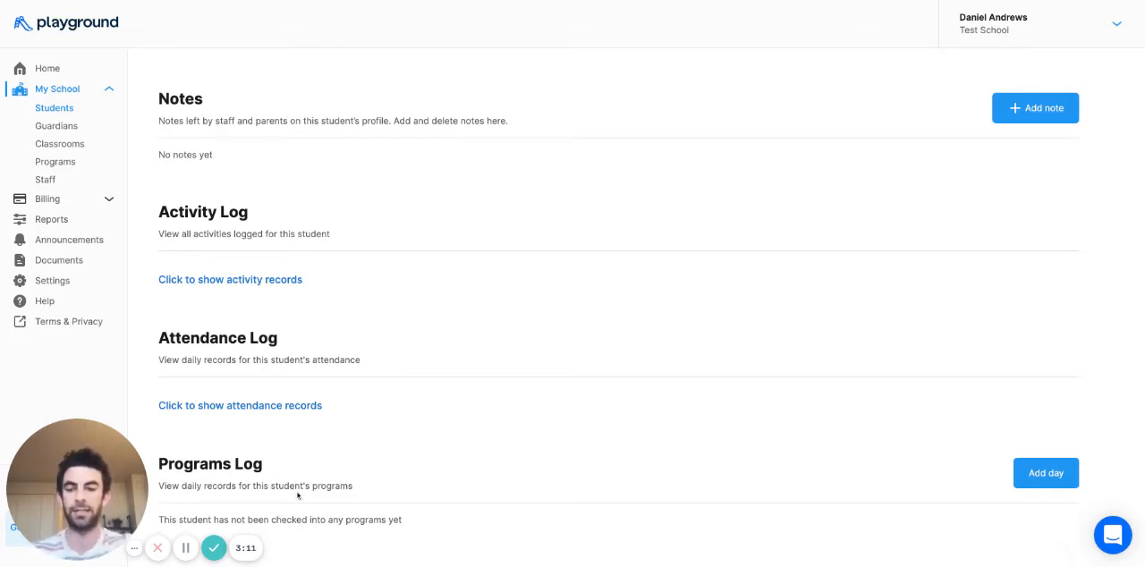
scroll(298, 495, up, 5)
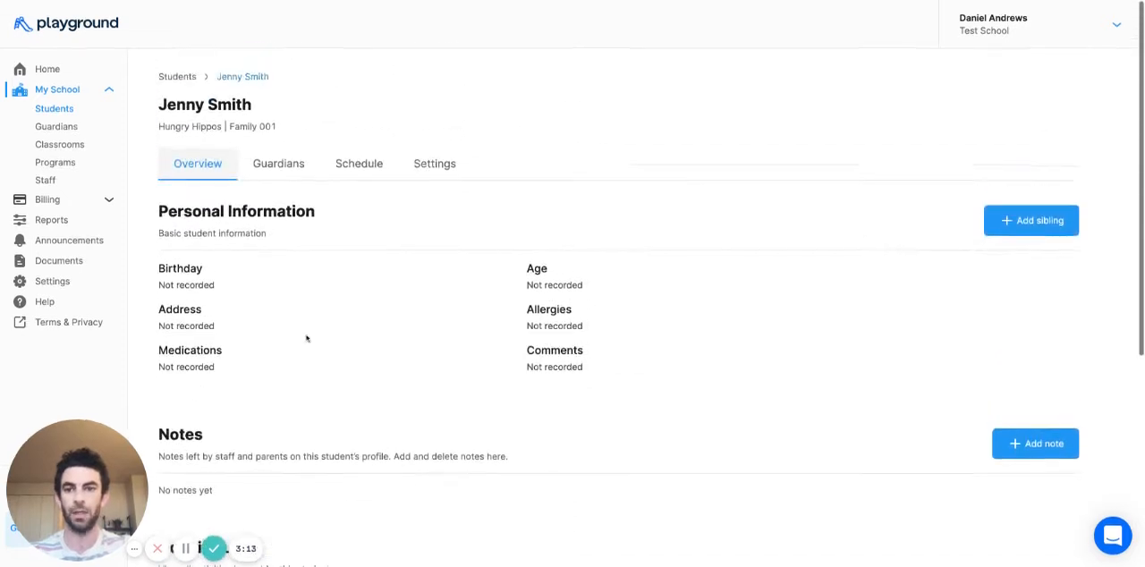
- Examine the guardians listed in the student's profile and their sign-up status
click(279, 164)
scroll(302, 374, down, 2)
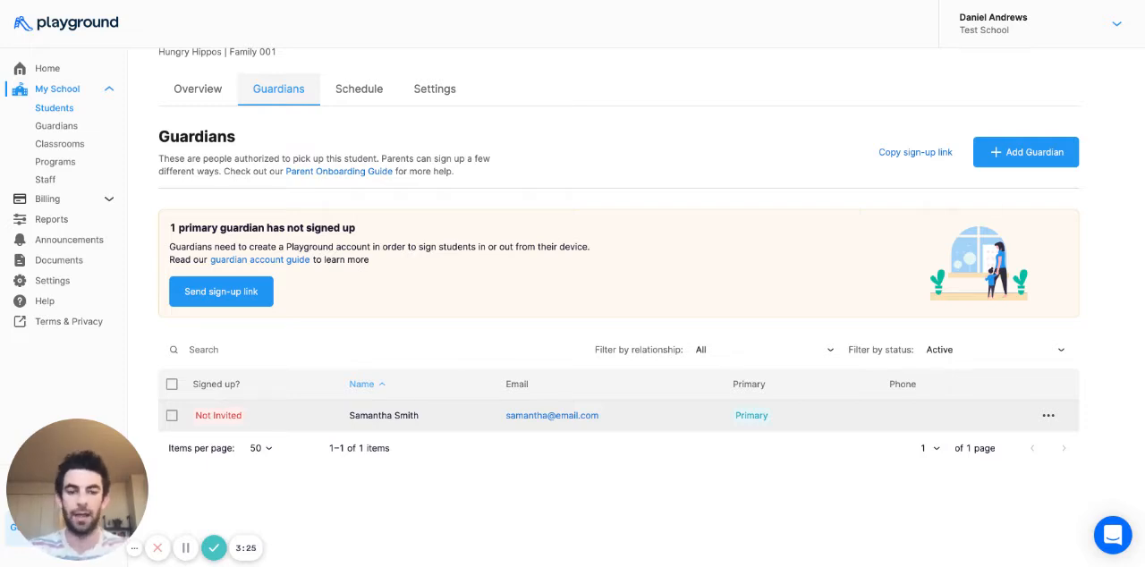
scroll(743, 351, up, 2)
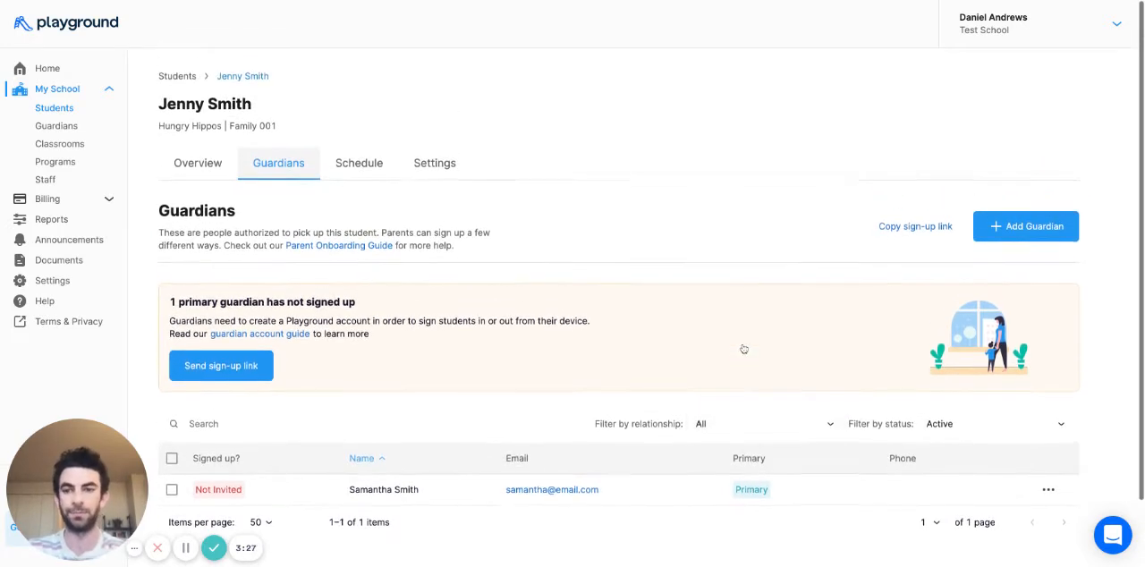
- Select Monday, Wednesday and Friday from 8:00 A.M. to 2:30 P.M. as custom hours in the student's schedule
click(380, 174)
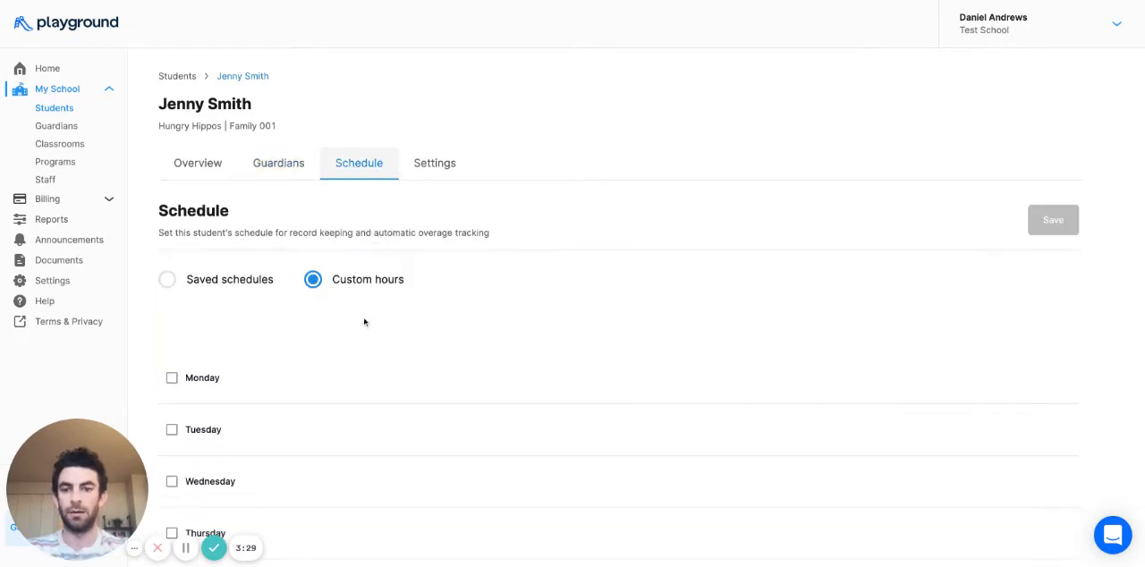
scroll(364, 322, down, 3)
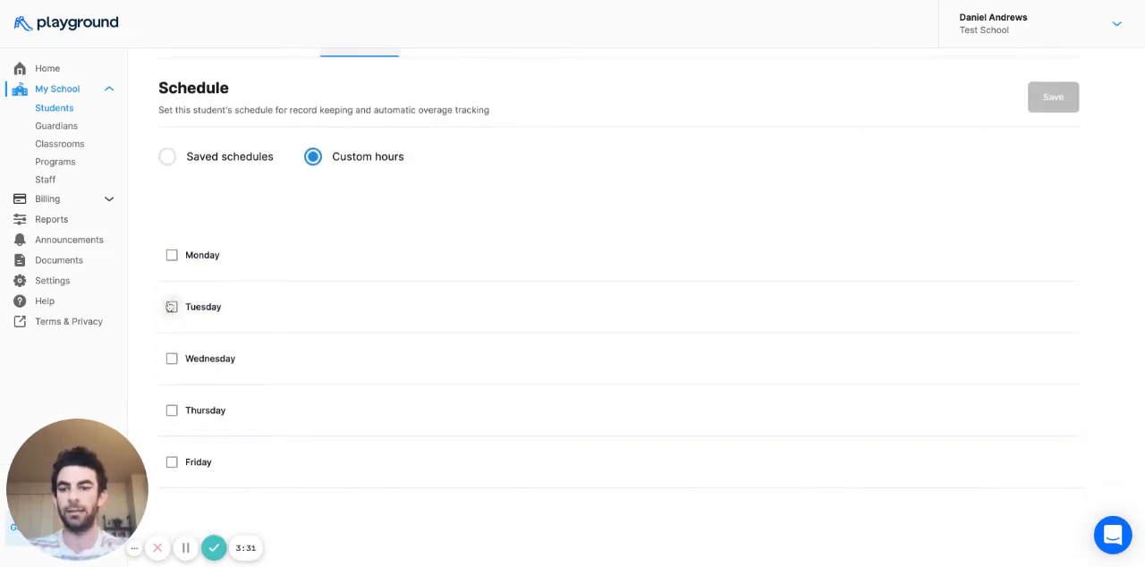
click(172, 256)
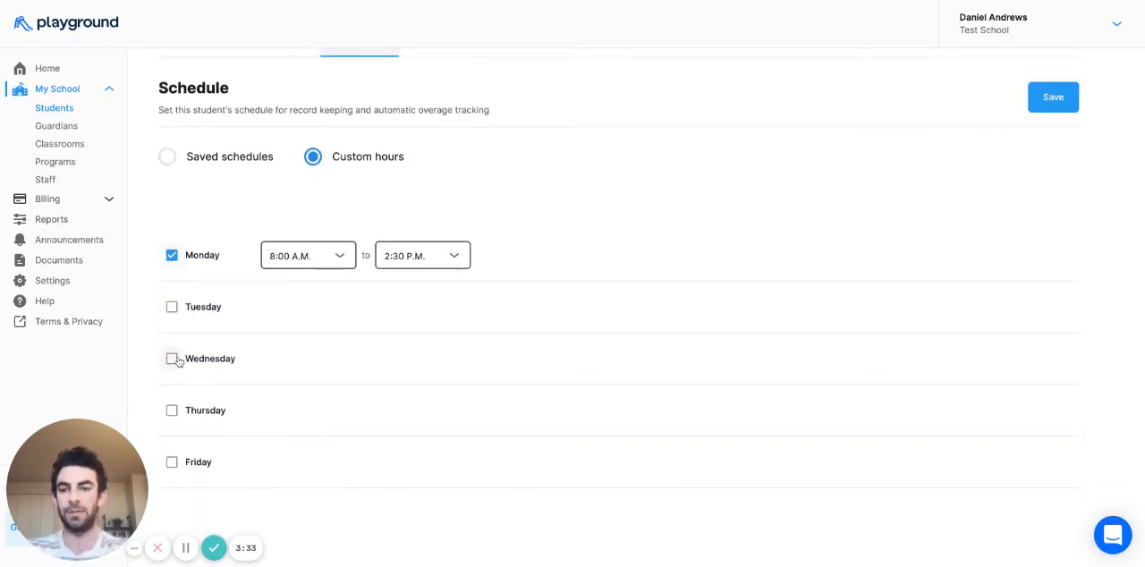
click(172, 358)
click(171, 463)
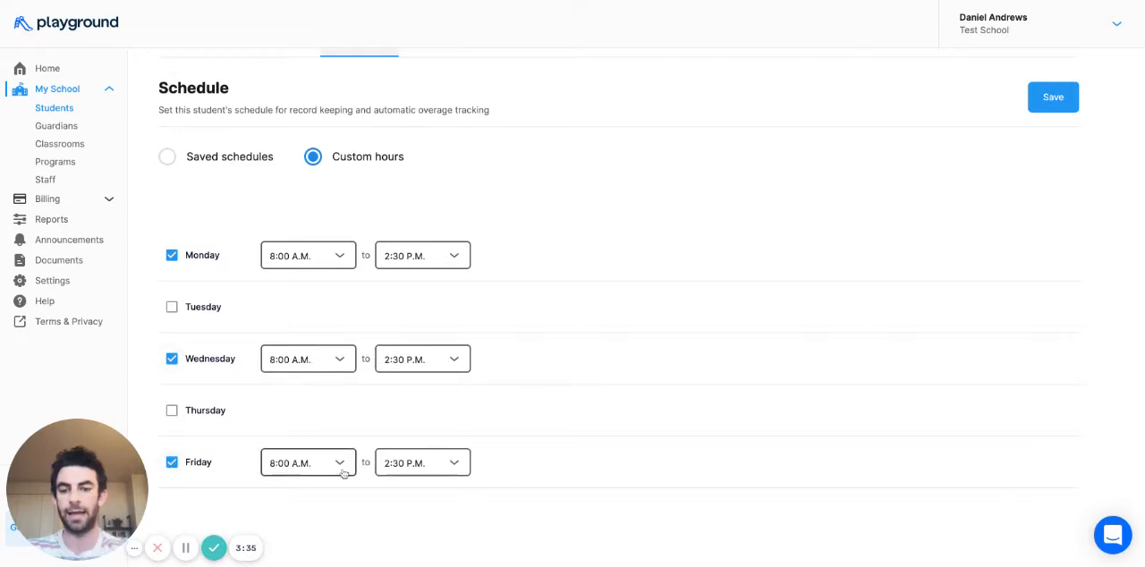
scroll(402, 391, up, 3)
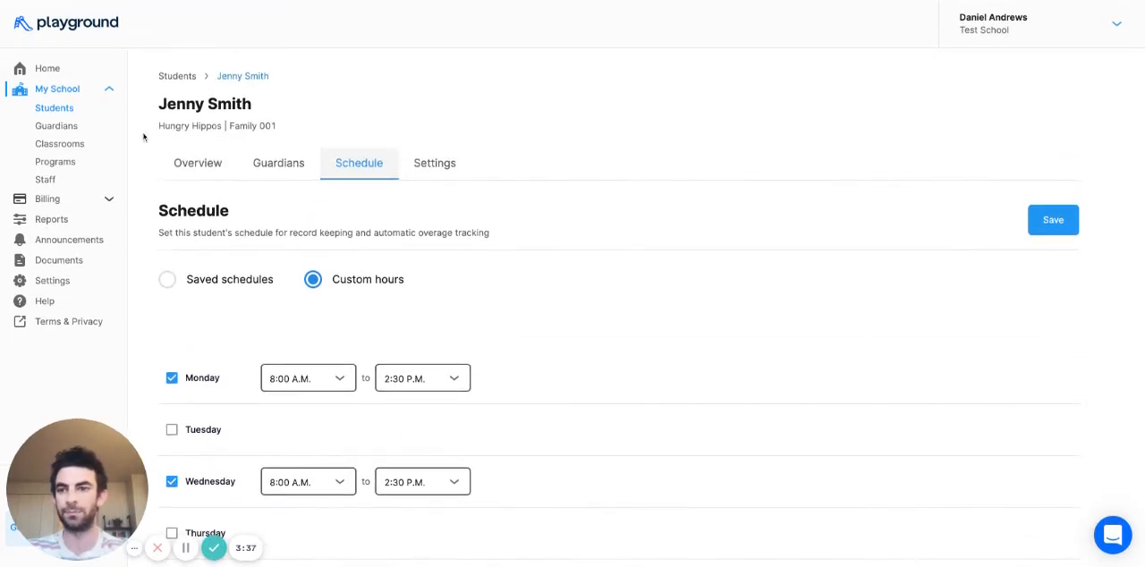
- Open the school's guardian list and examine the options for filtering guardians by relationship
click(60, 110)
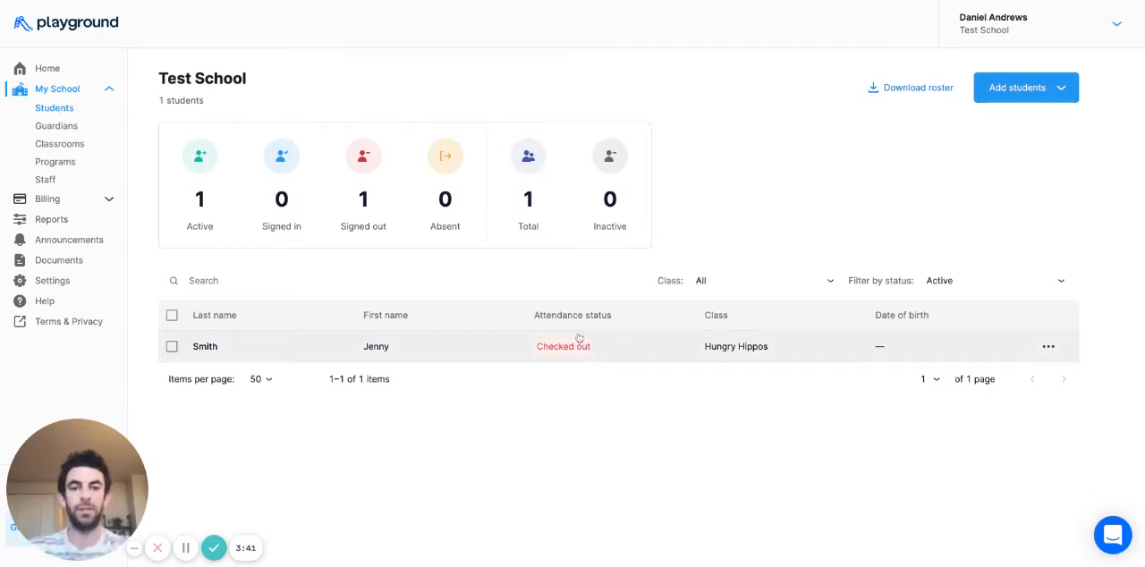
click(73, 130)
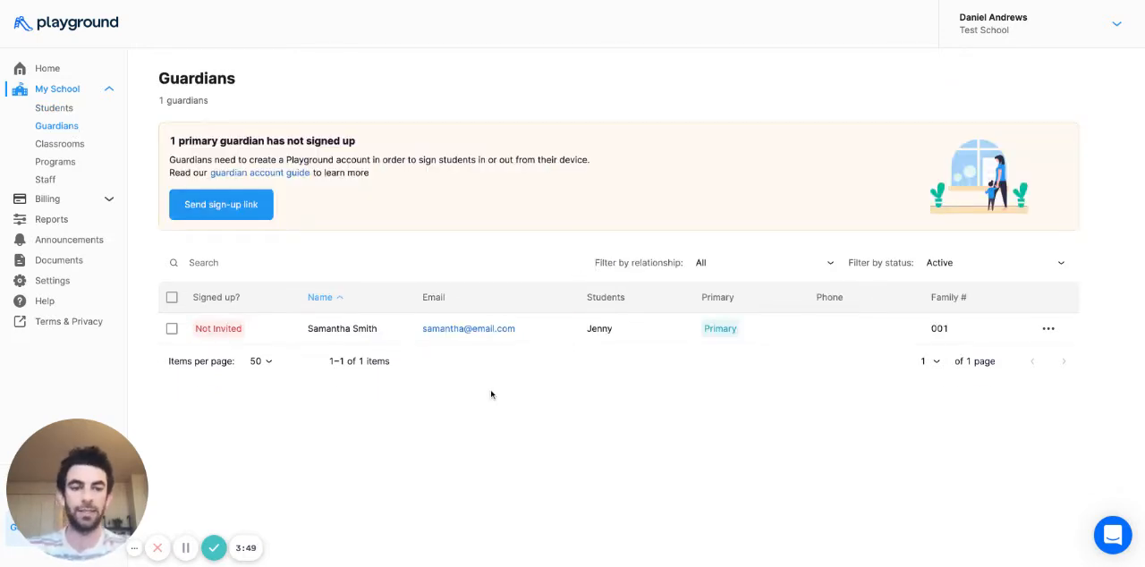
click(750, 267)
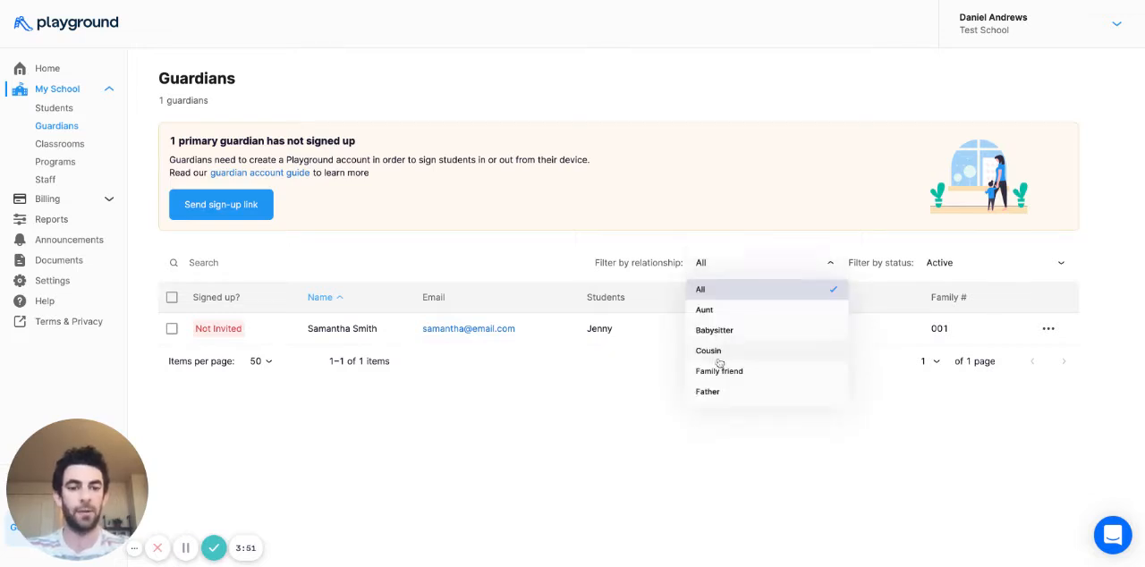
scroll(721, 364, down, 3)
scroll(743, 371, down, 3)
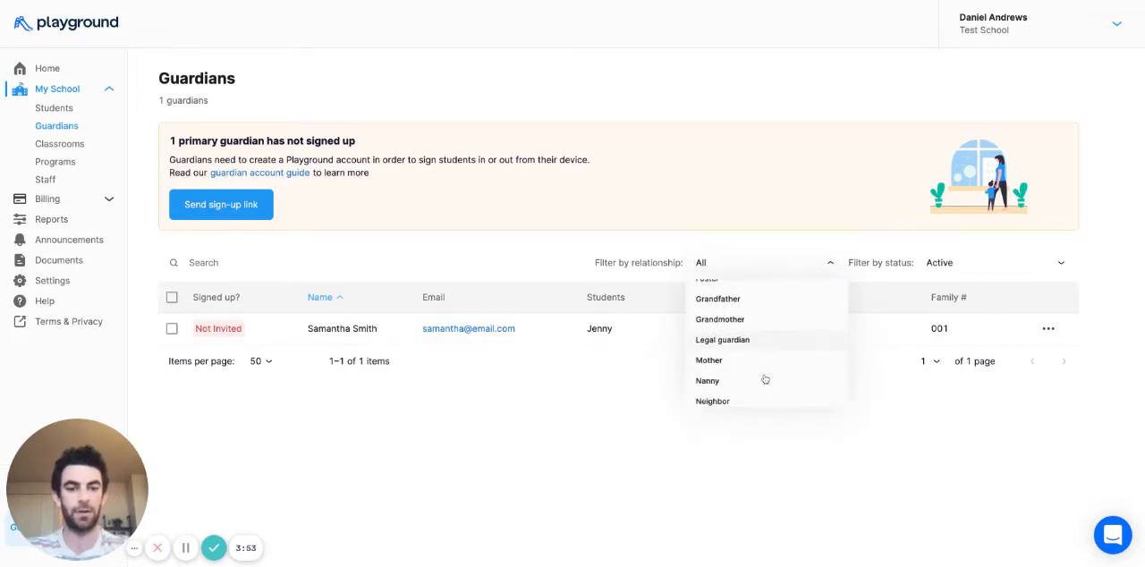
click(791, 453)
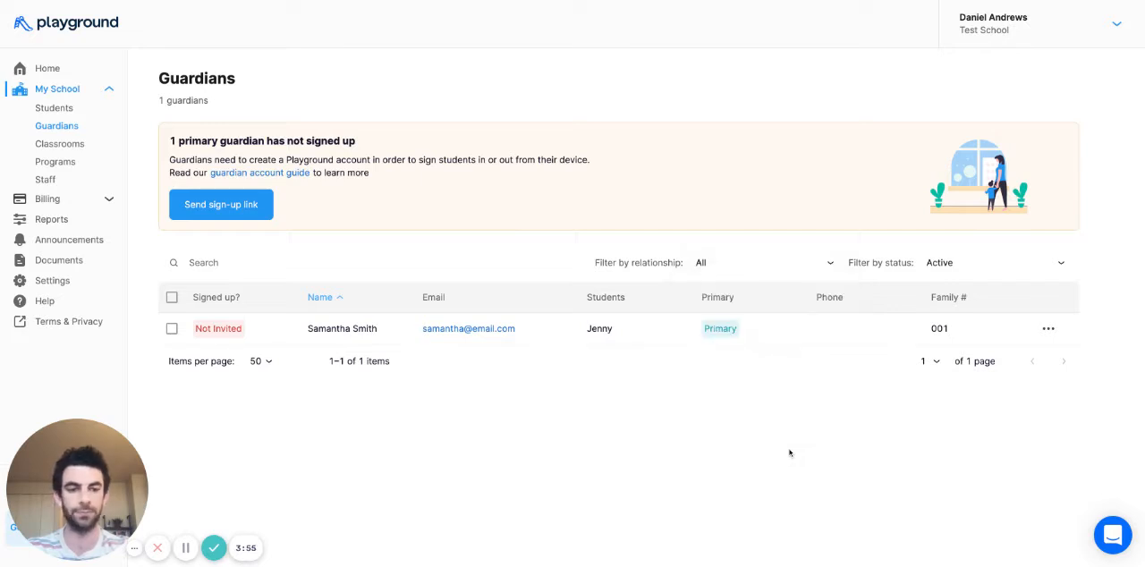
- Open the guardian's details for editing, examine the available fields and relationship options, and close them without saving
click(1049, 328)
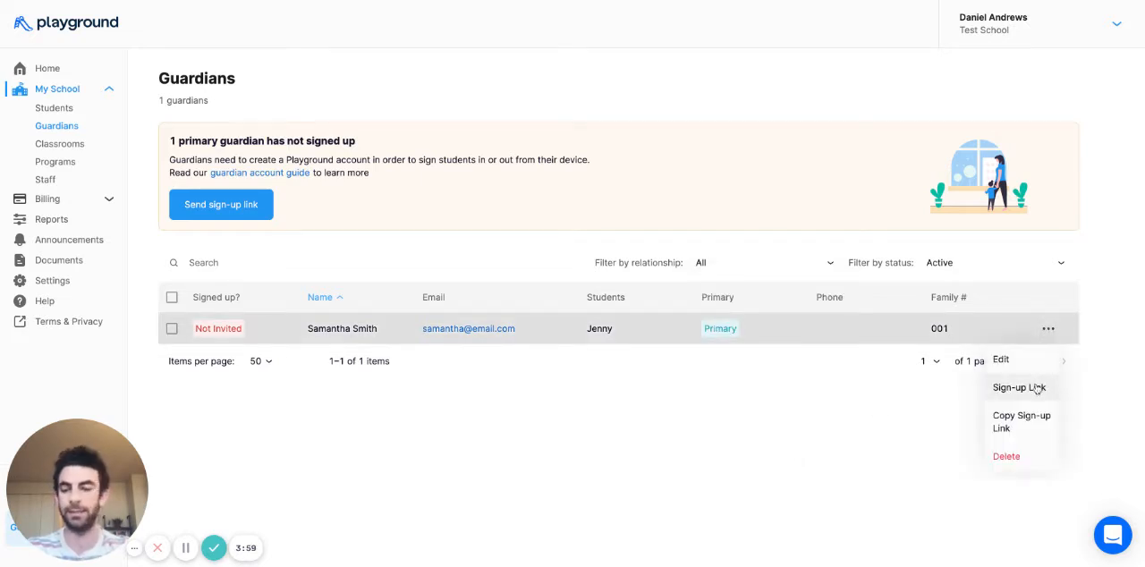
click(1036, 363)
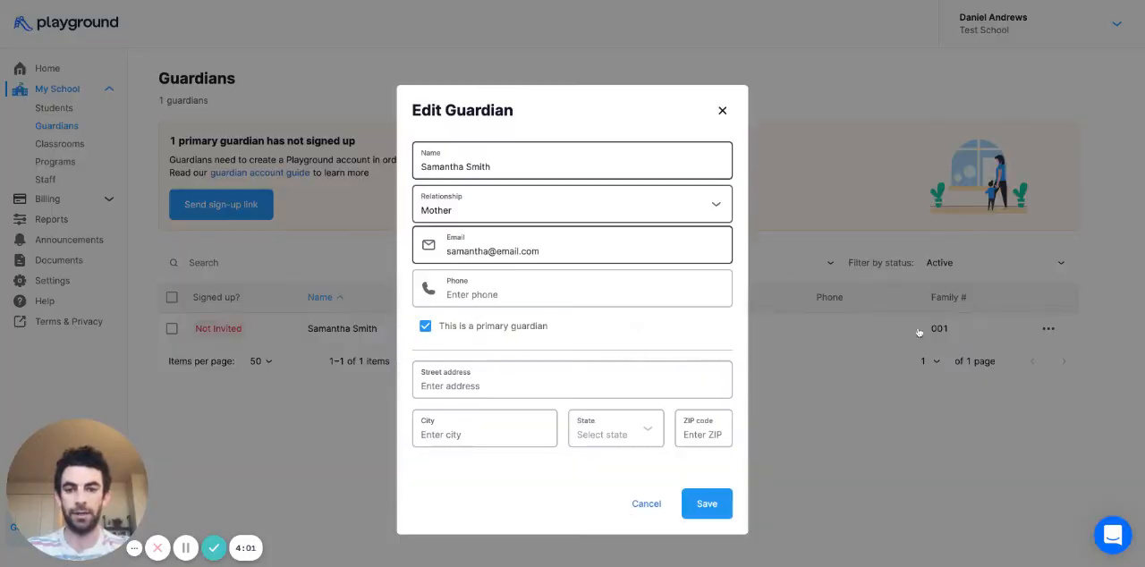
click(520, 208)
click(513, 291)
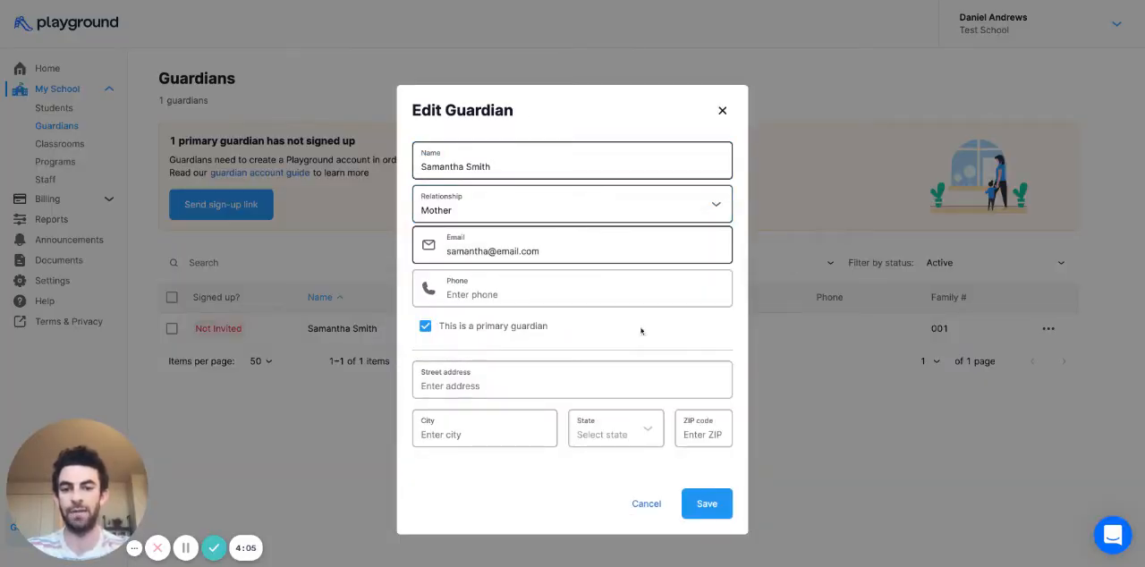
click(723, 111)
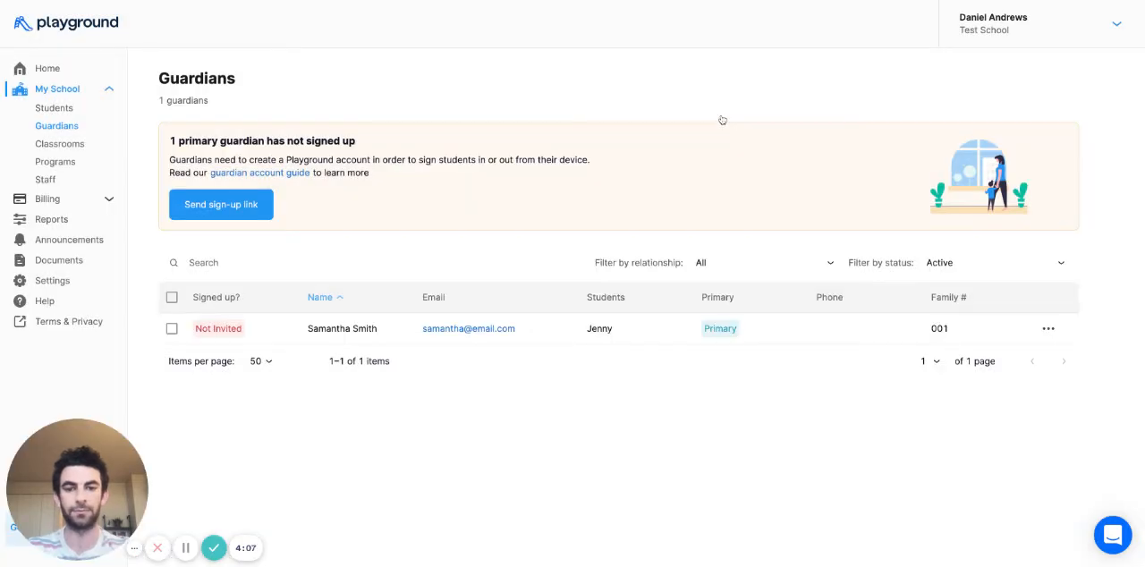
- Copy the guardian's individual sign-up link, and send the sign-up email inviting guardians who have not signed up
click(1047, 329)
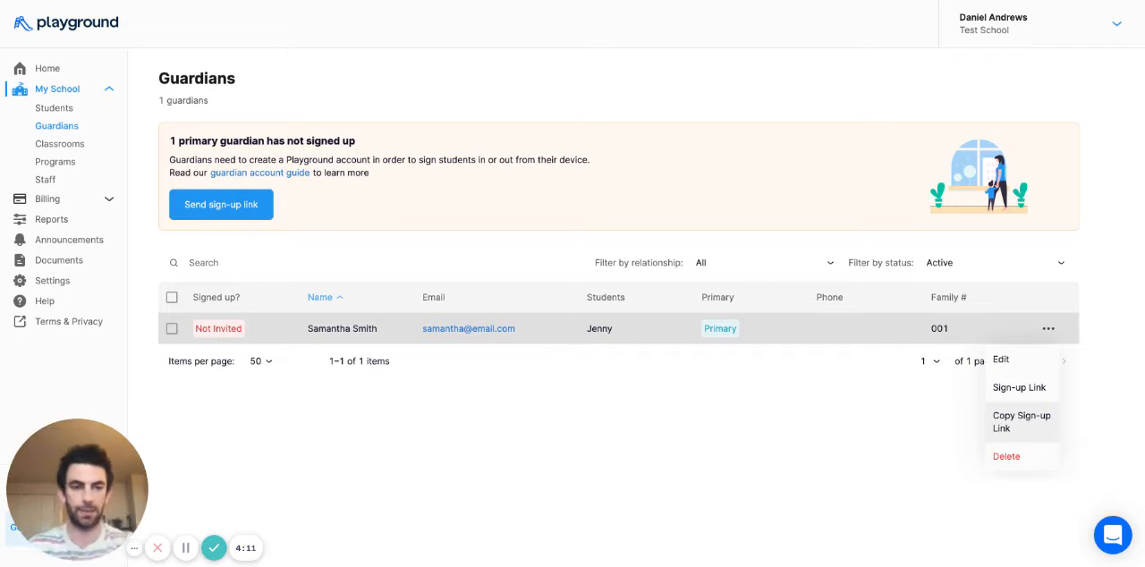
click(1023, 421)
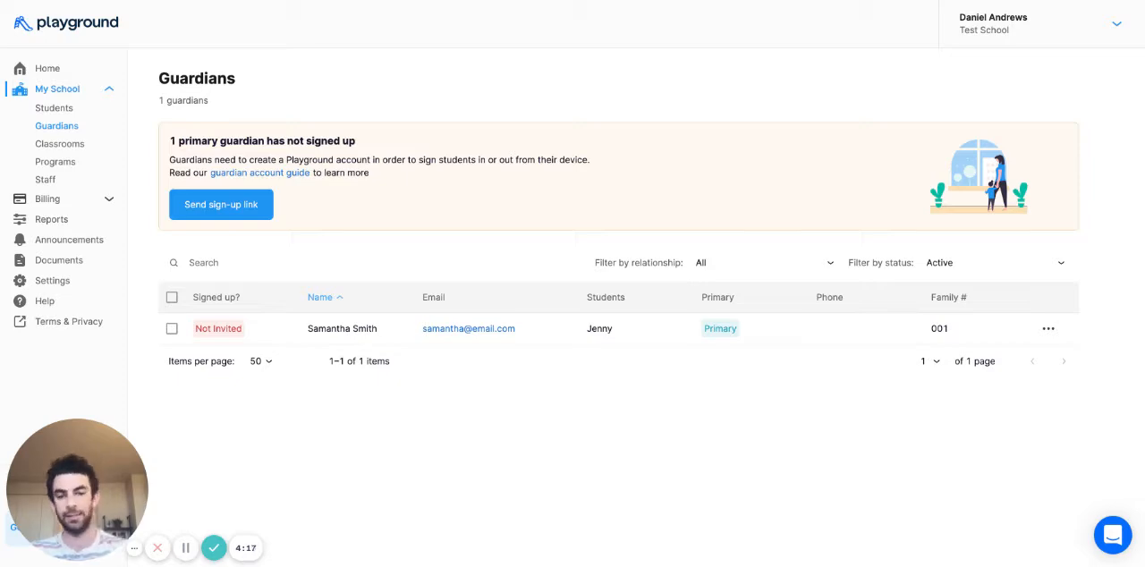
click(220, 208)
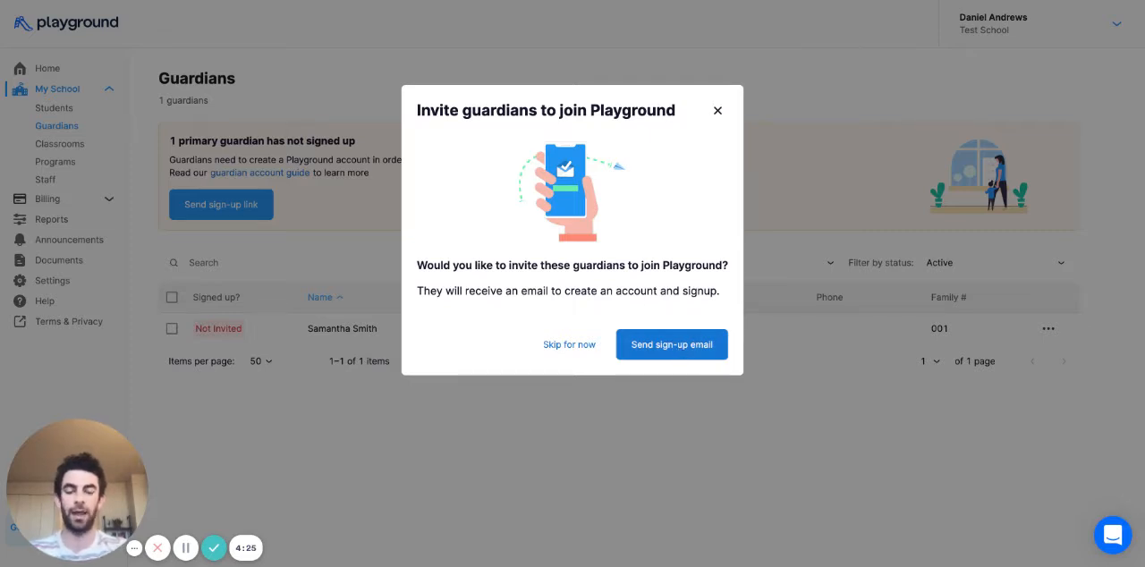
click(672, 345)
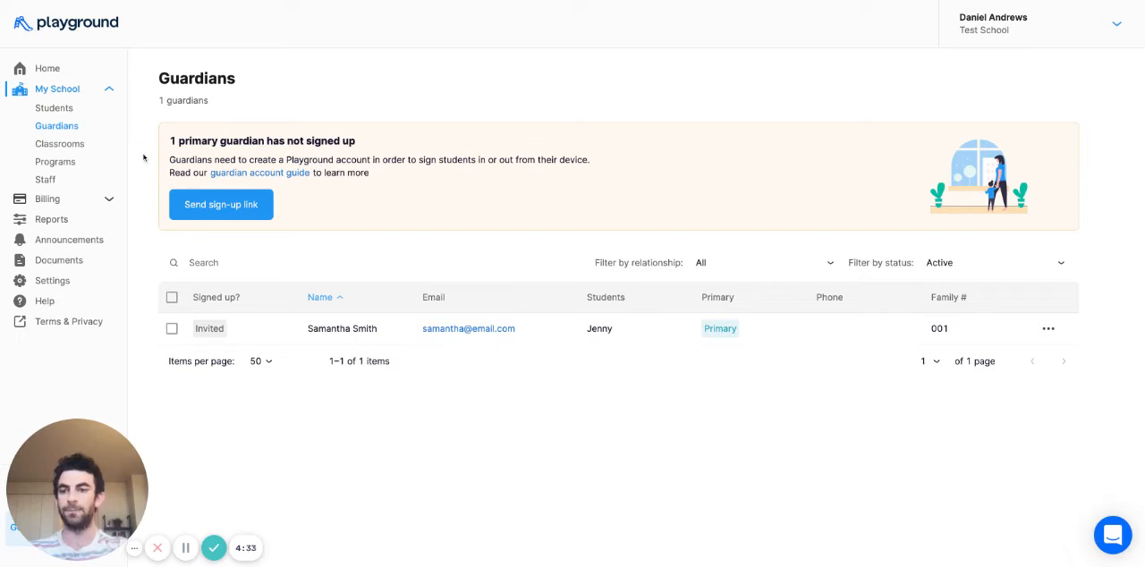
- Add an active extracurricular program named "Afterschool care" to the school
click(72, 165)
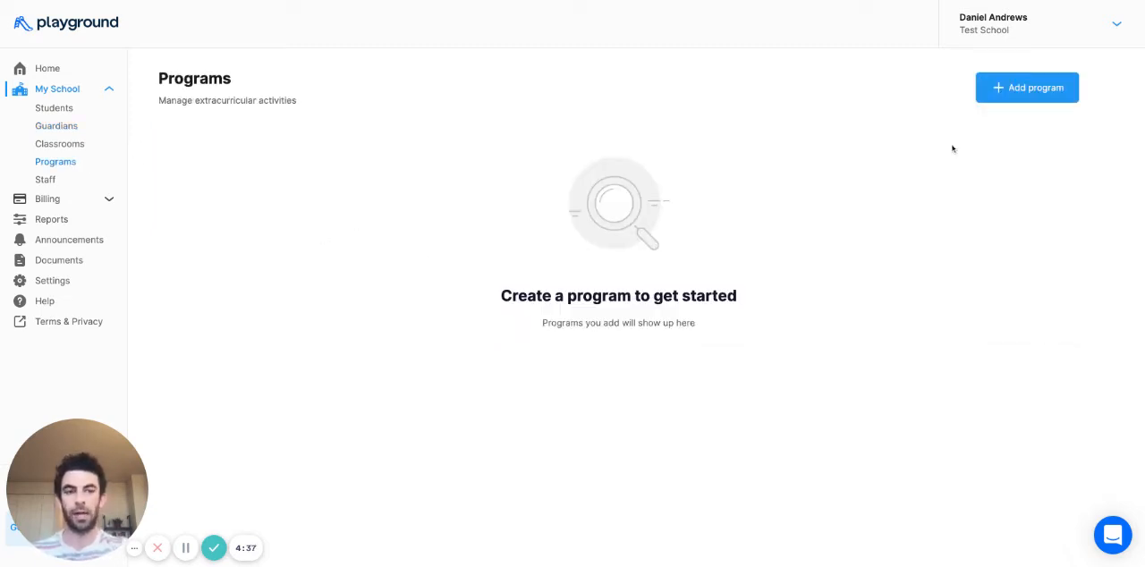
click(1018, 89)
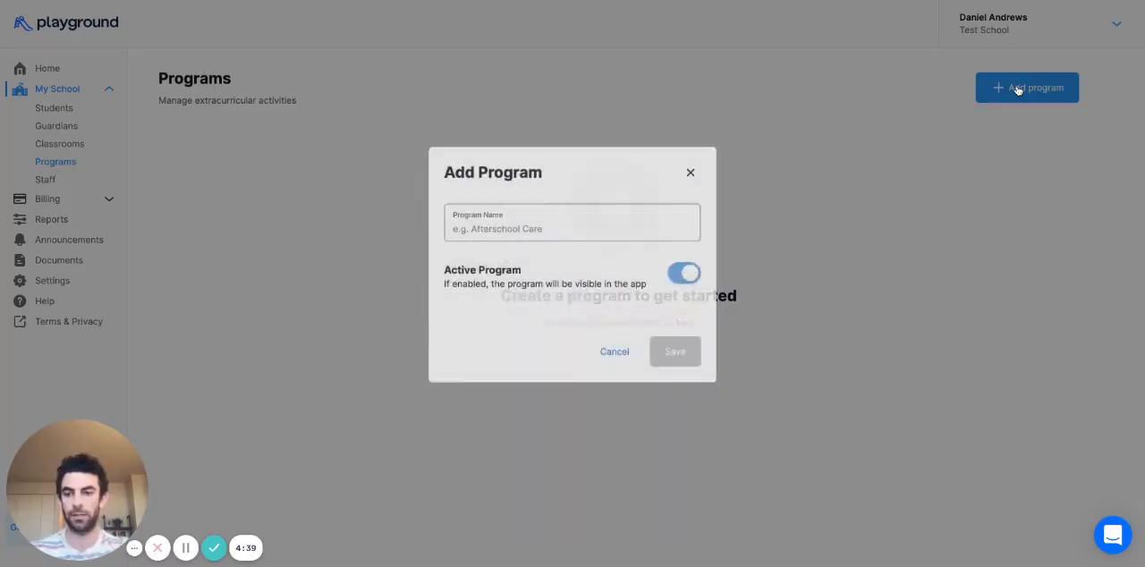
text(Aft)
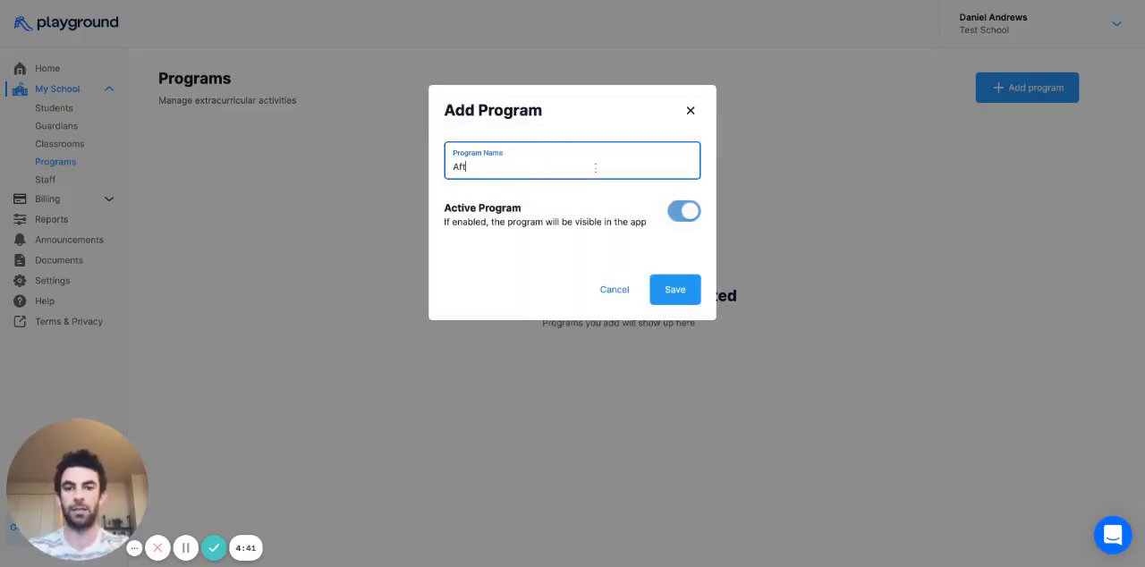
text(erschool care)
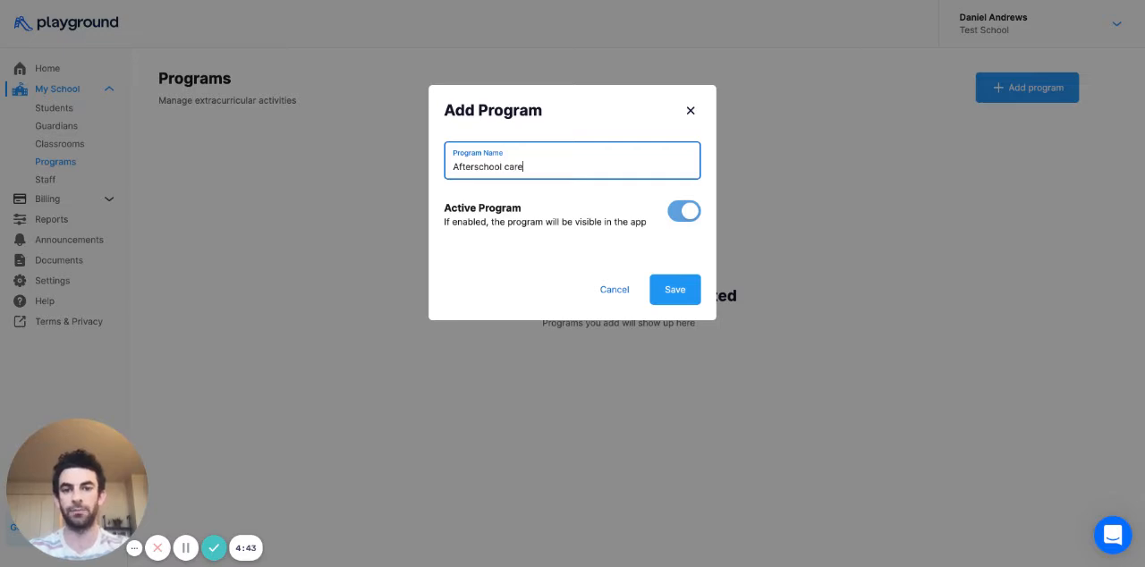
click(673, 286)
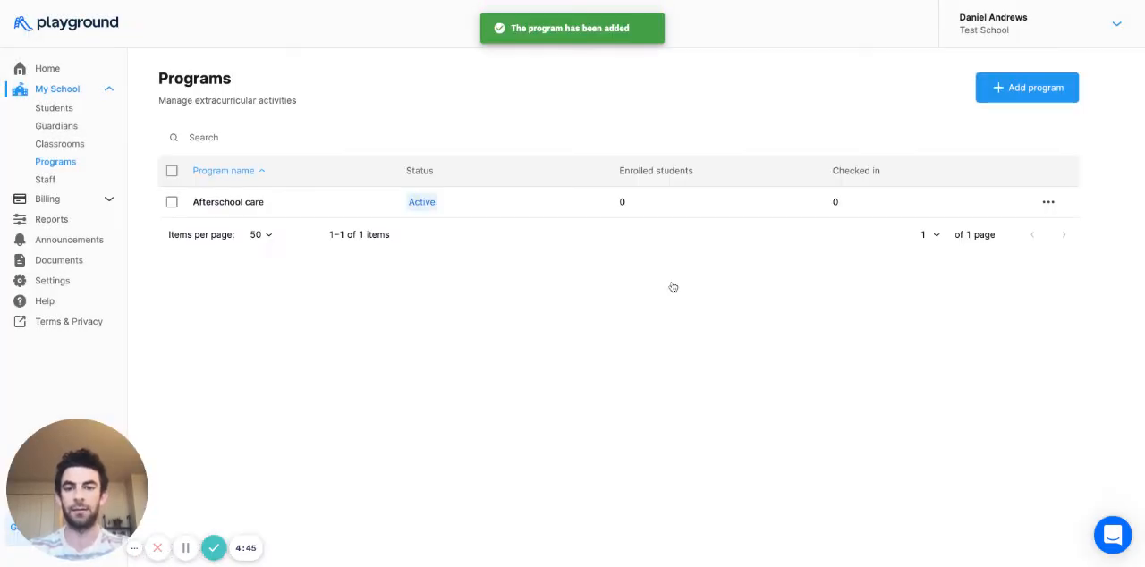
- Enroll the Hungry Hippos student in the Afterschool care program and return to the list of programs
click(606, 209)
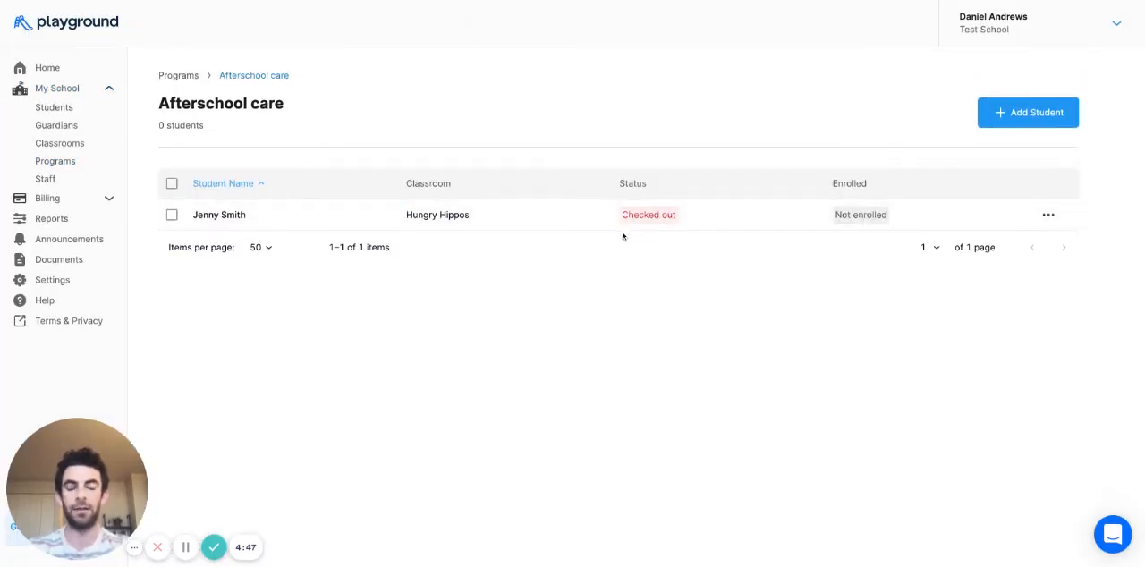
click(1026, 114)
click(502, 163)
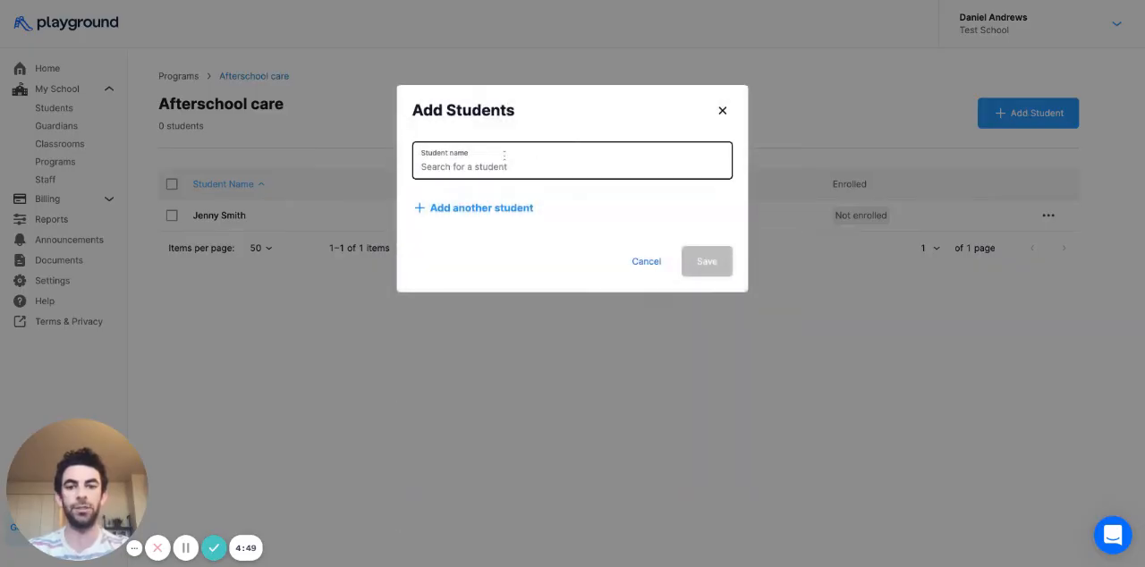
text(jenny)
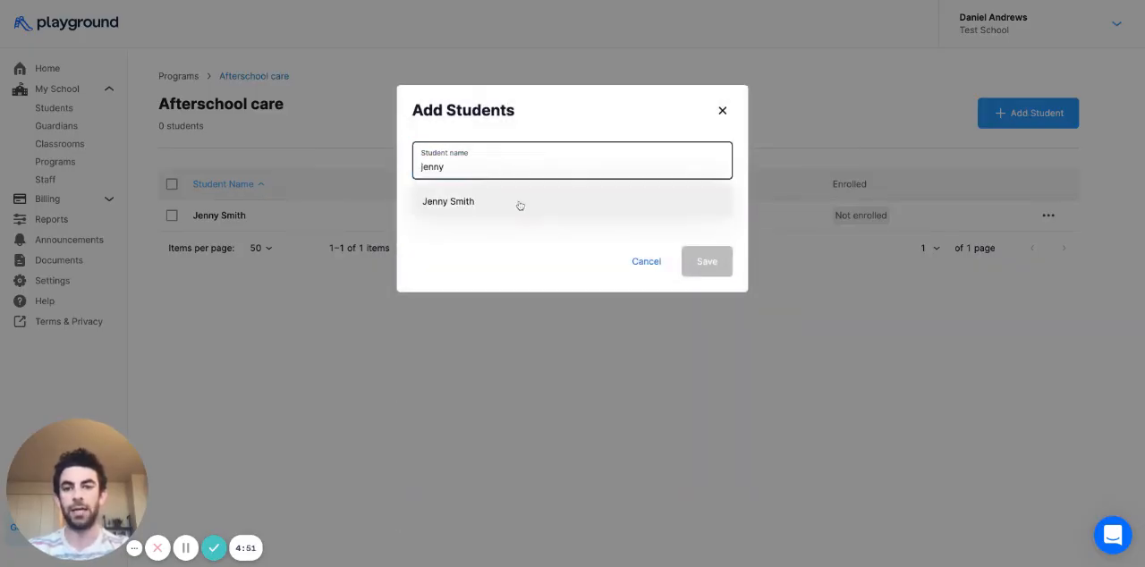
click(519, 202)
click(706, 266)
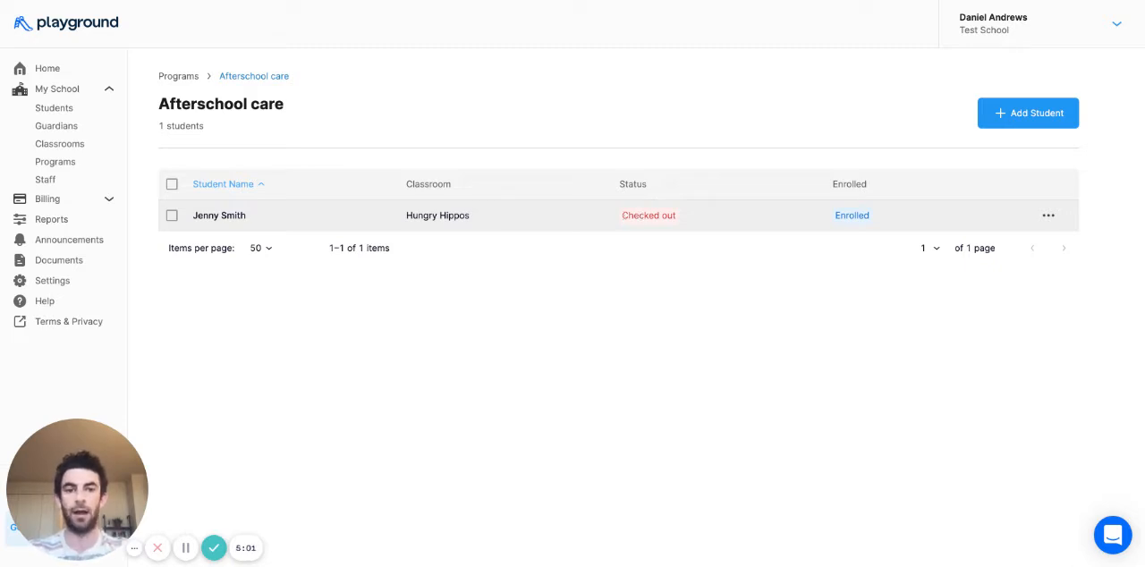
click(180, 77)
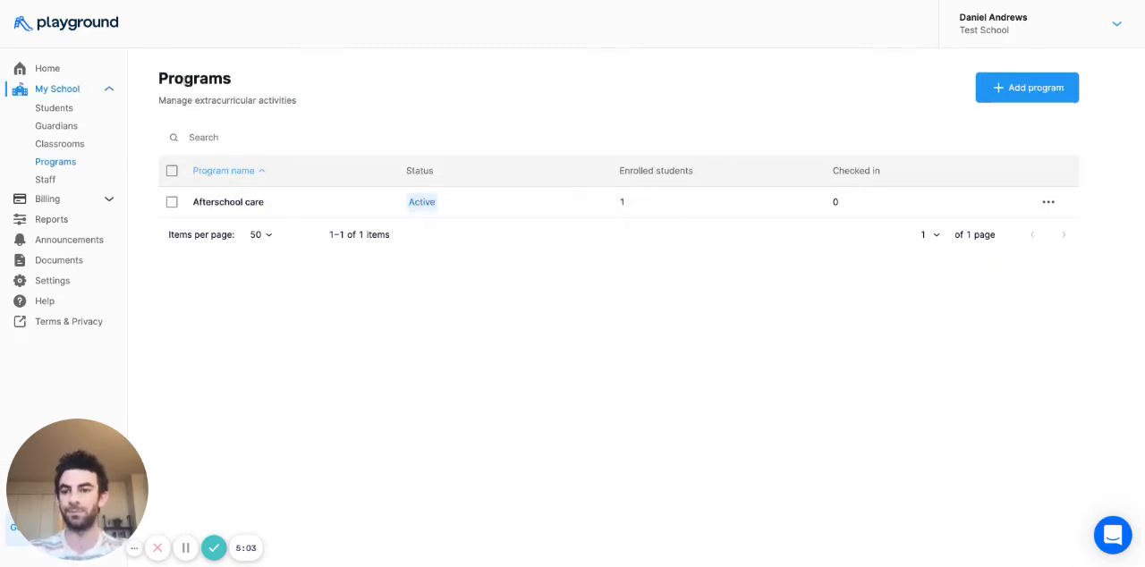
- Create a new announcement addressed to Everyone with the title "Welcome to Playground!"
click(98, 241)
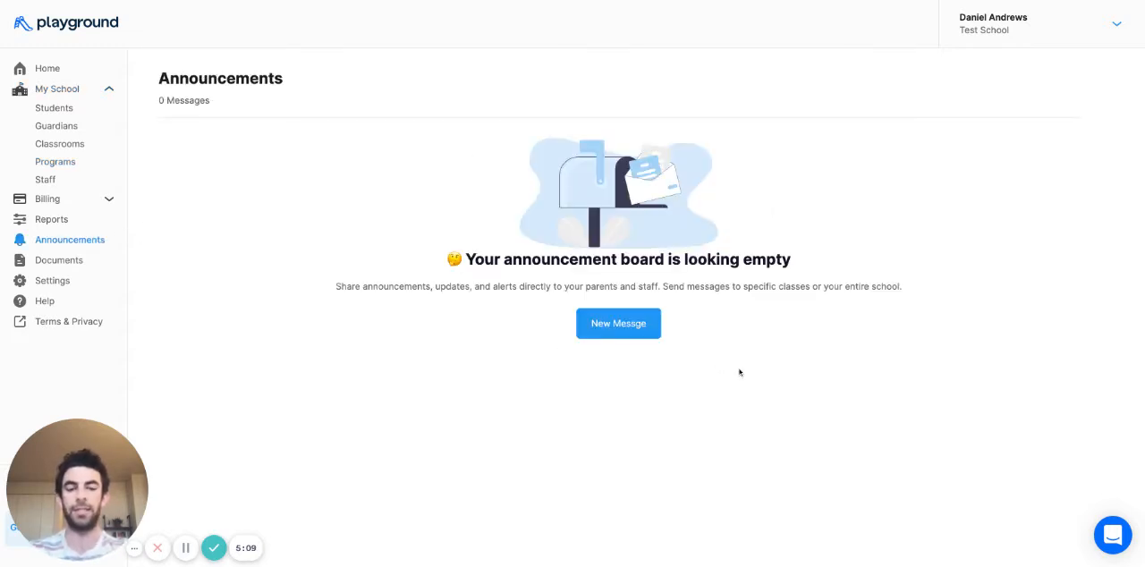
click(619, 328)
click(558, 167)
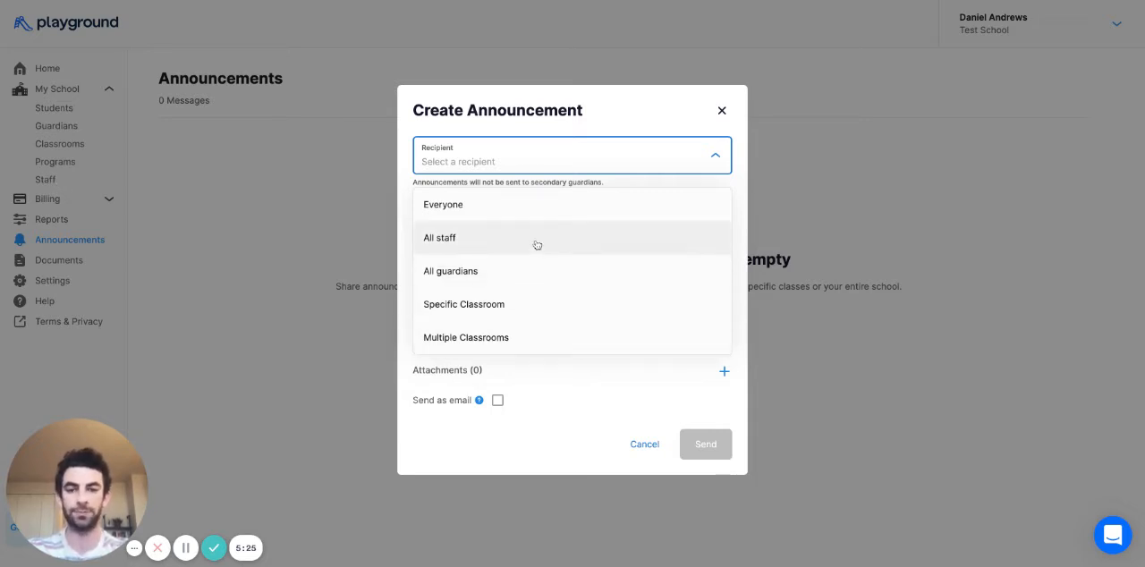
click(535, 205)
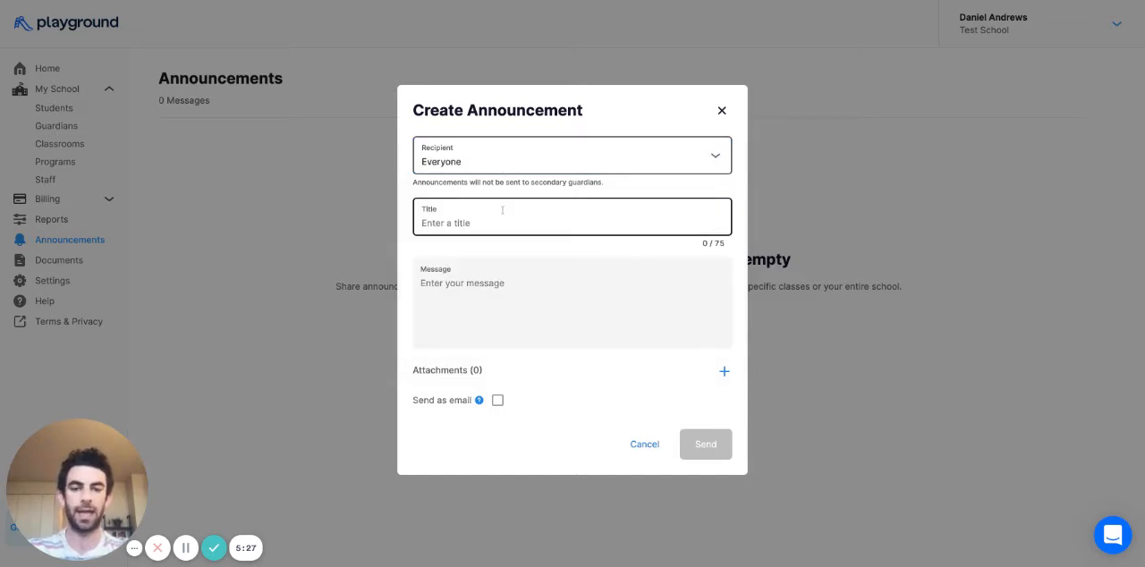
click(501, 212)
text(Welcome to Playground!)
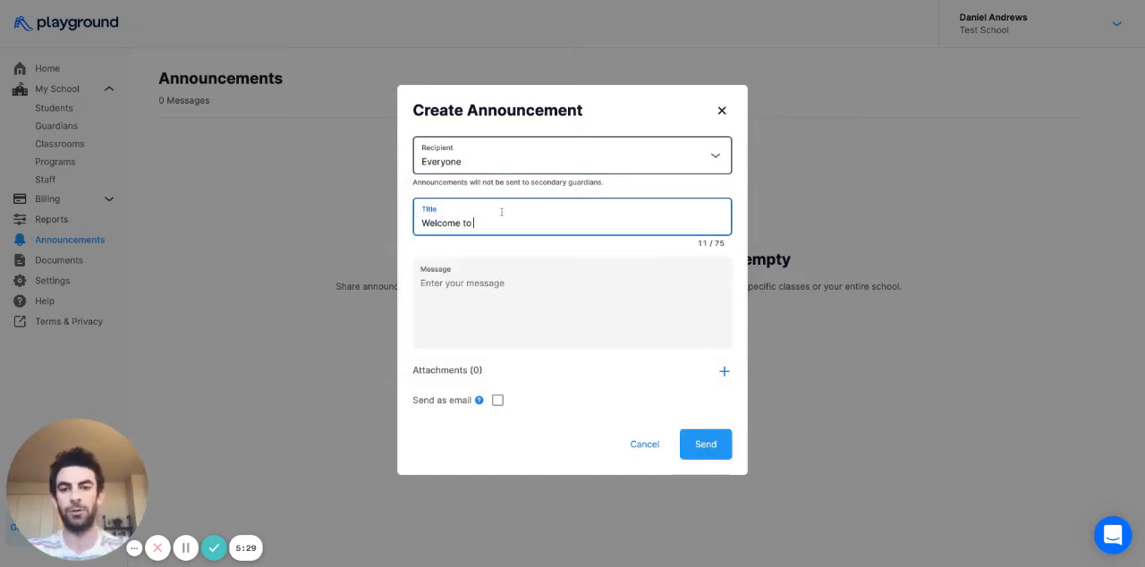
- Enter the message "Welcome to the Playground app! We are excited to begin using playground to communicate in our school and to track attendance"
click(483, 302)
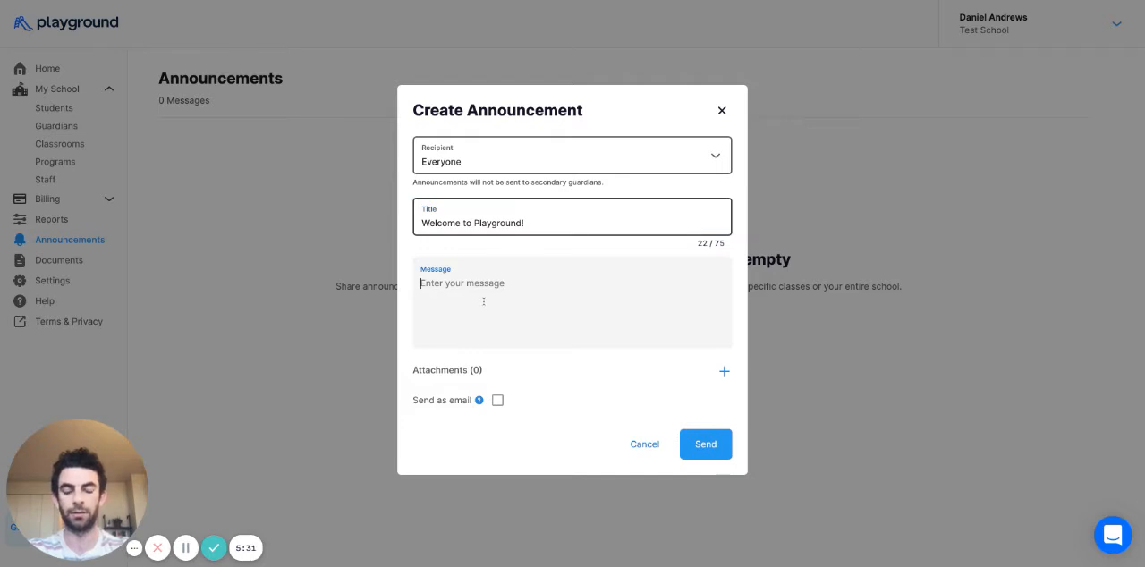
text(Welcome to the Play)
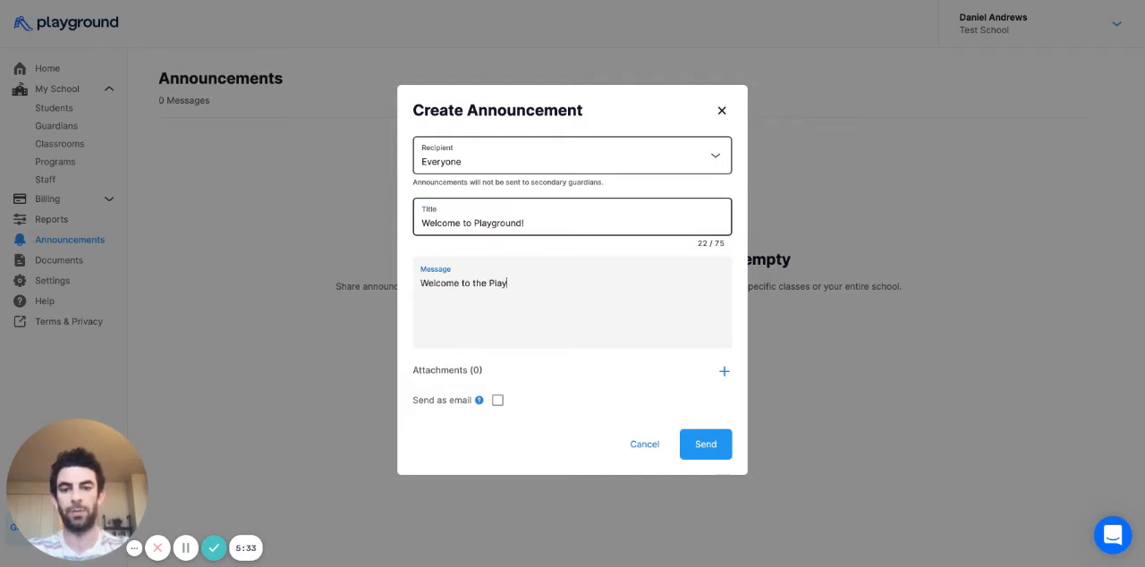
text(ground app! We are)
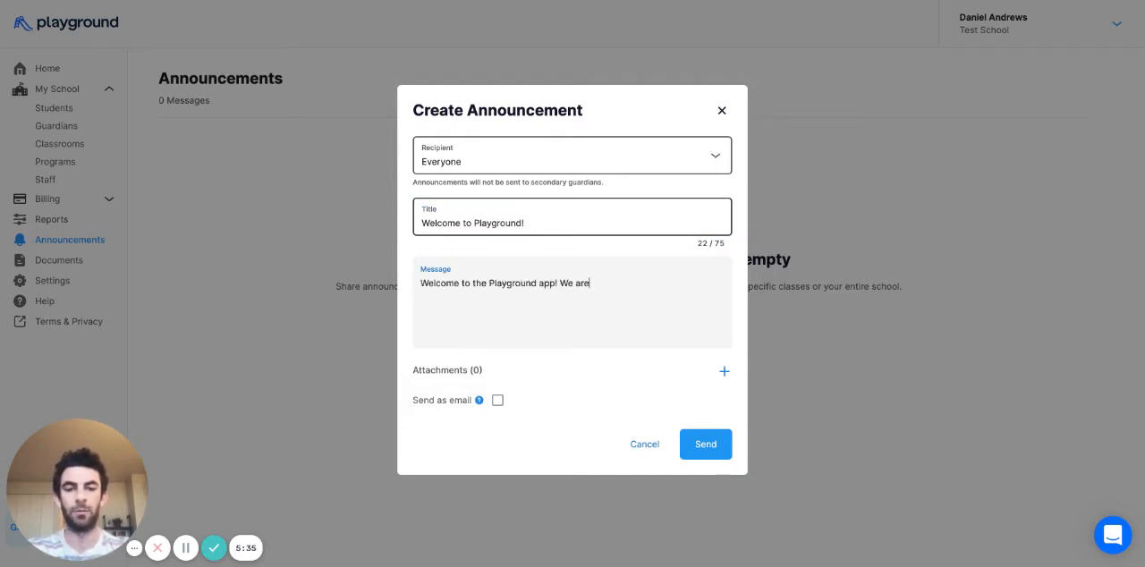
text( excited to begin u)
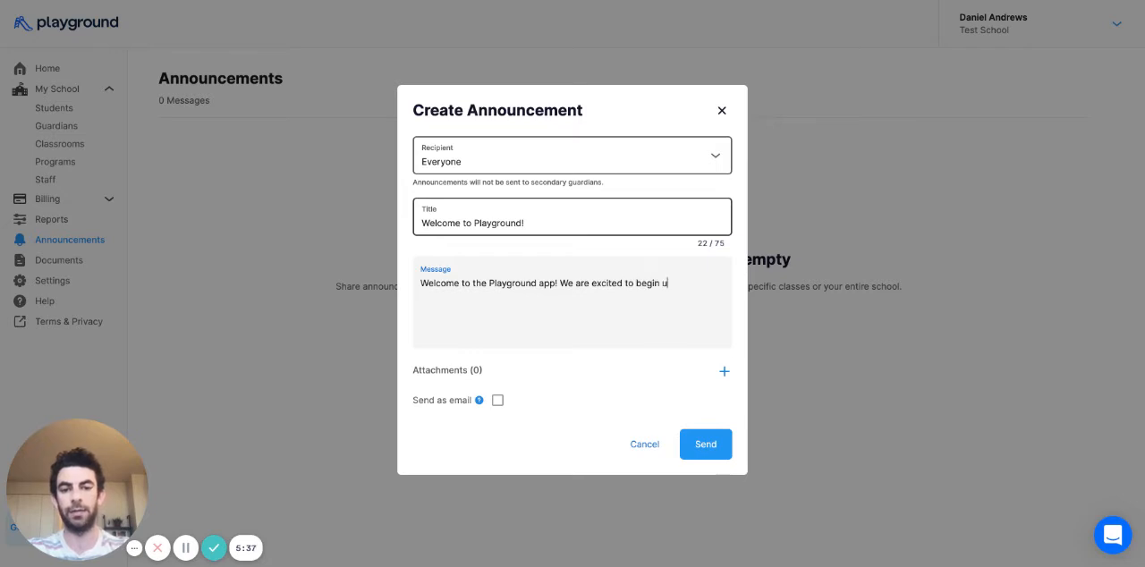
text(sing playground to com)
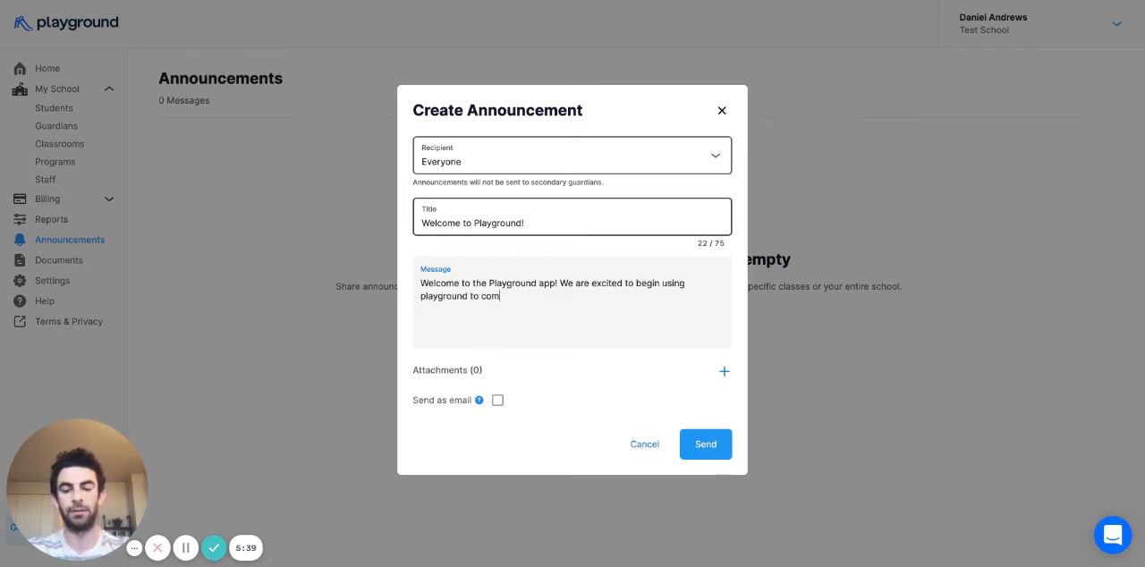
text(municate in our )
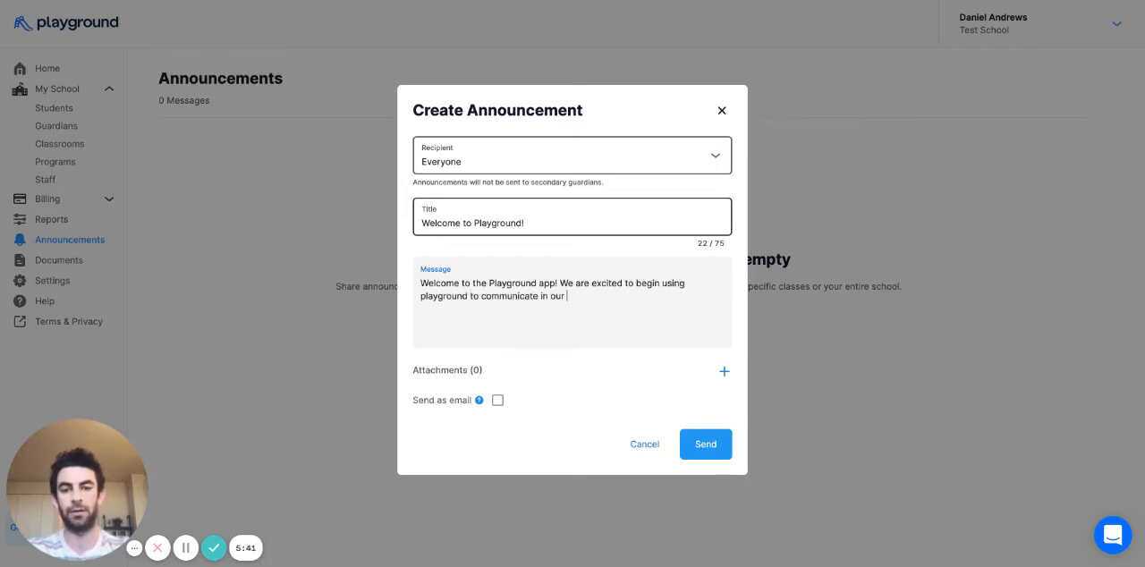
text(school and to track attendance)
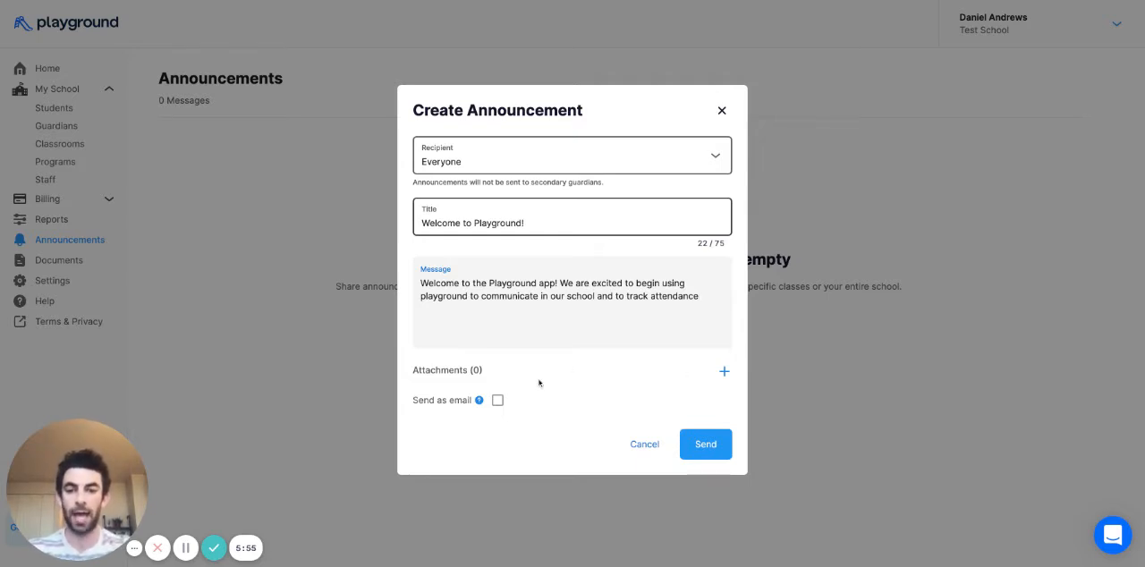
- Set the announcement to go out as an email as well, and send it
click(498, 401)
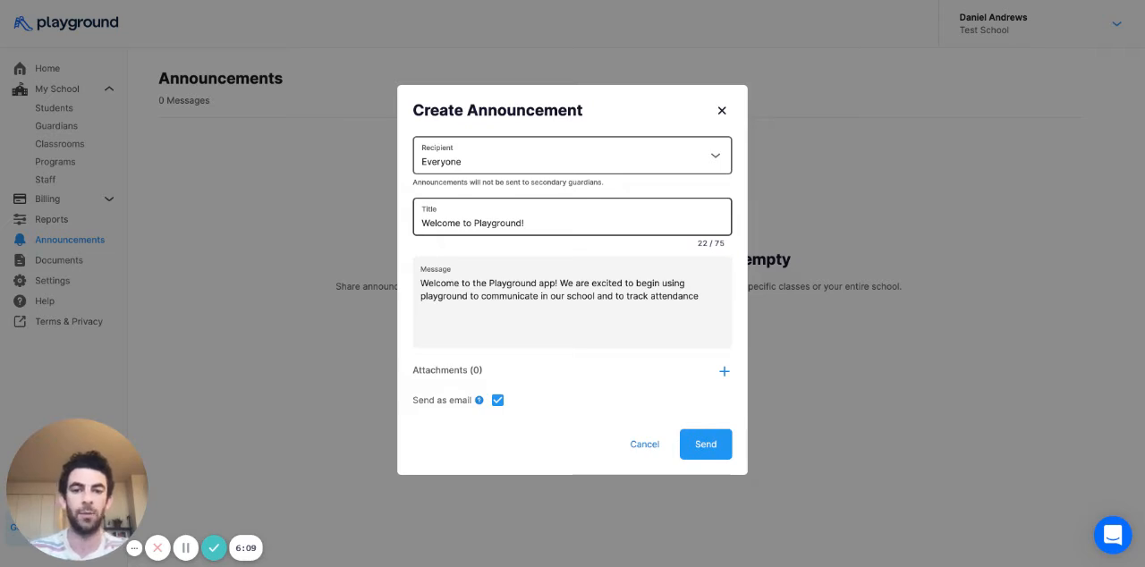
click(704, 446)
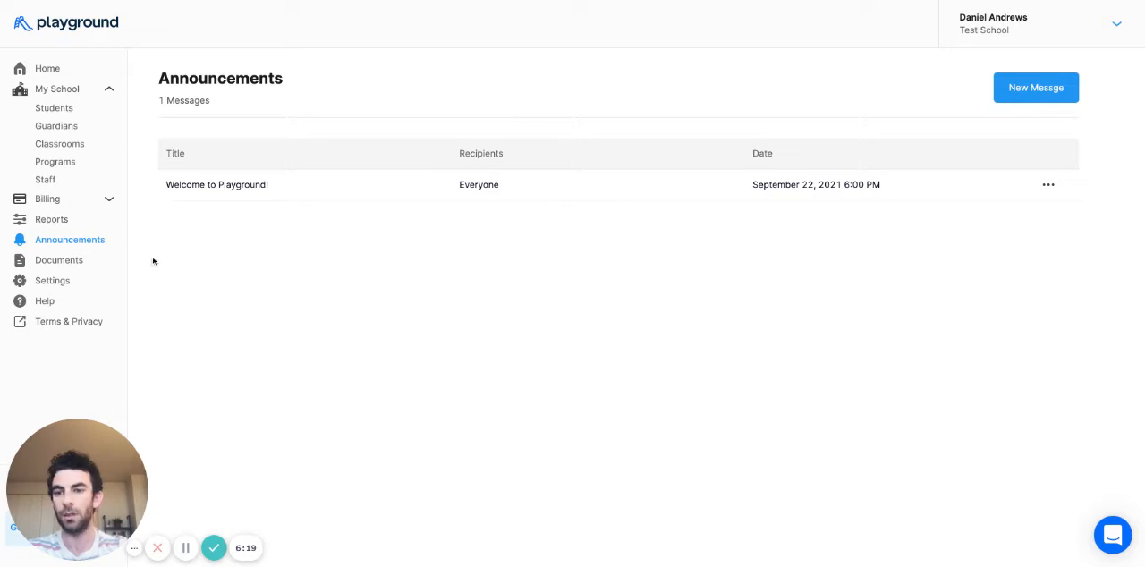
- Generate a Guardian contacts report for the Hungry Hippos classroom
click(90, 223)
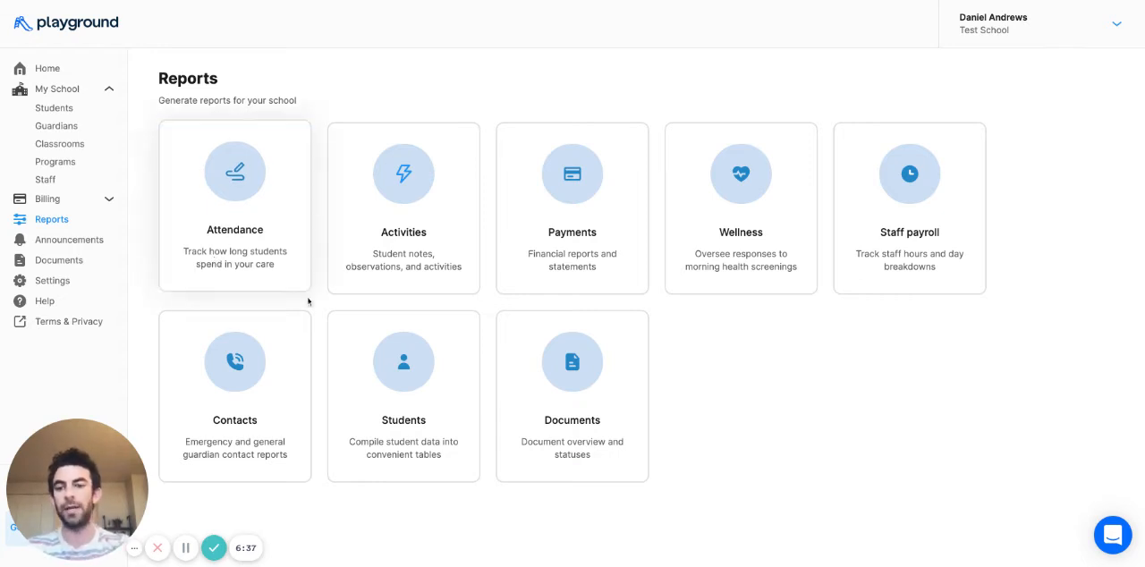
click(286, 346)
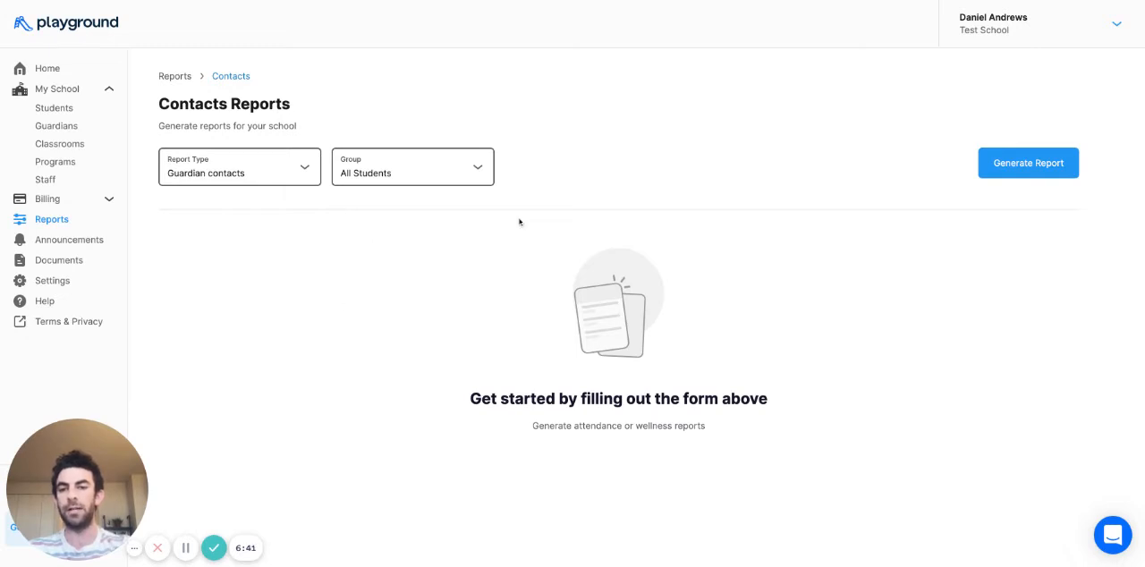
click(388, 161)
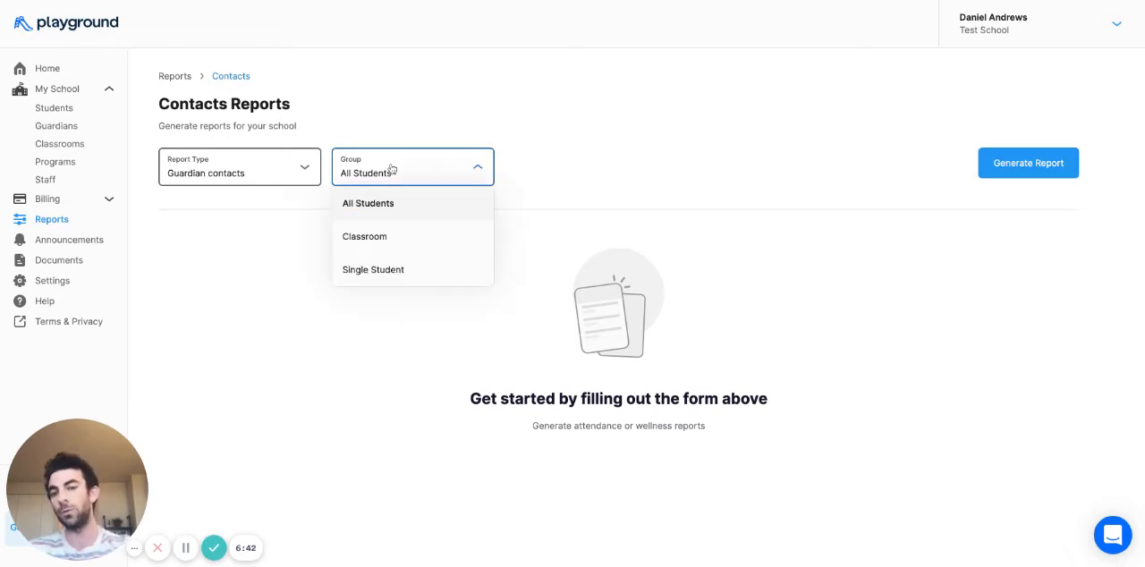
click(394, 234)
click(565, 180)
text(Hung)
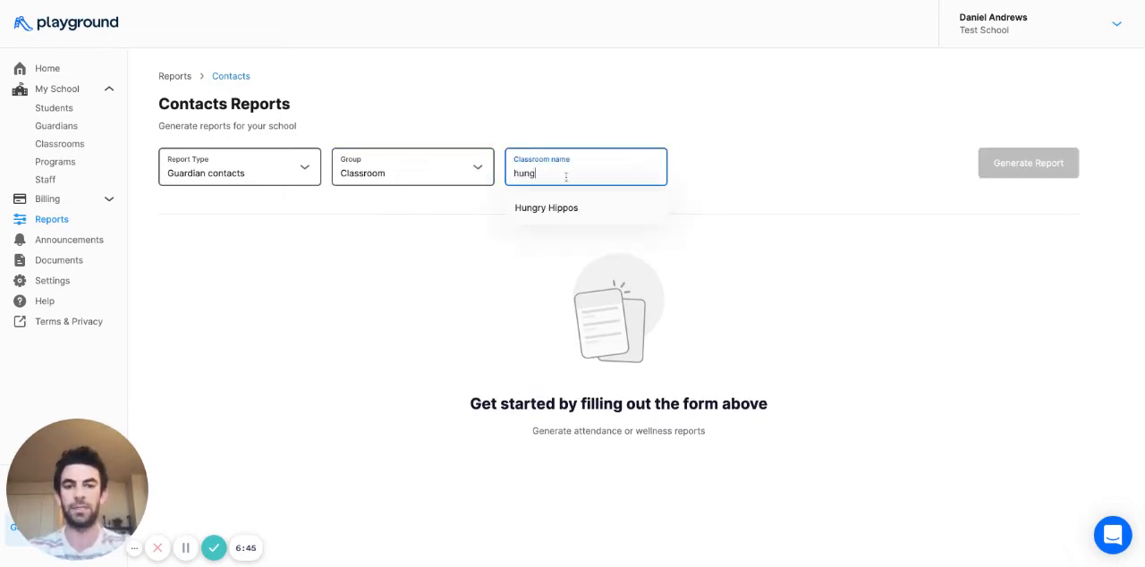
click(582, 213)
click(1025, 165)
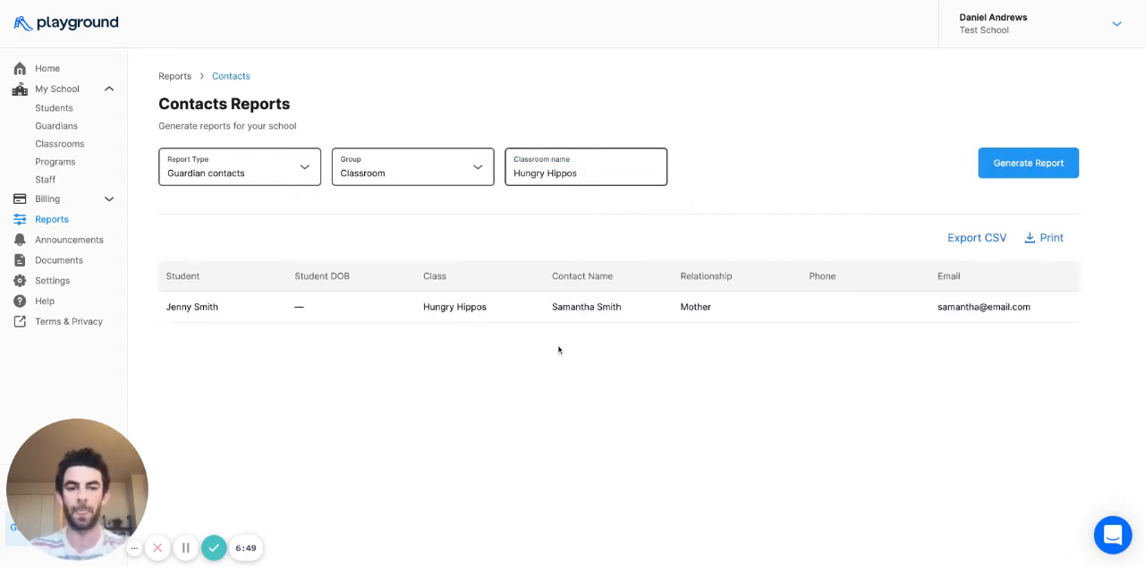
double_click(309, 313)
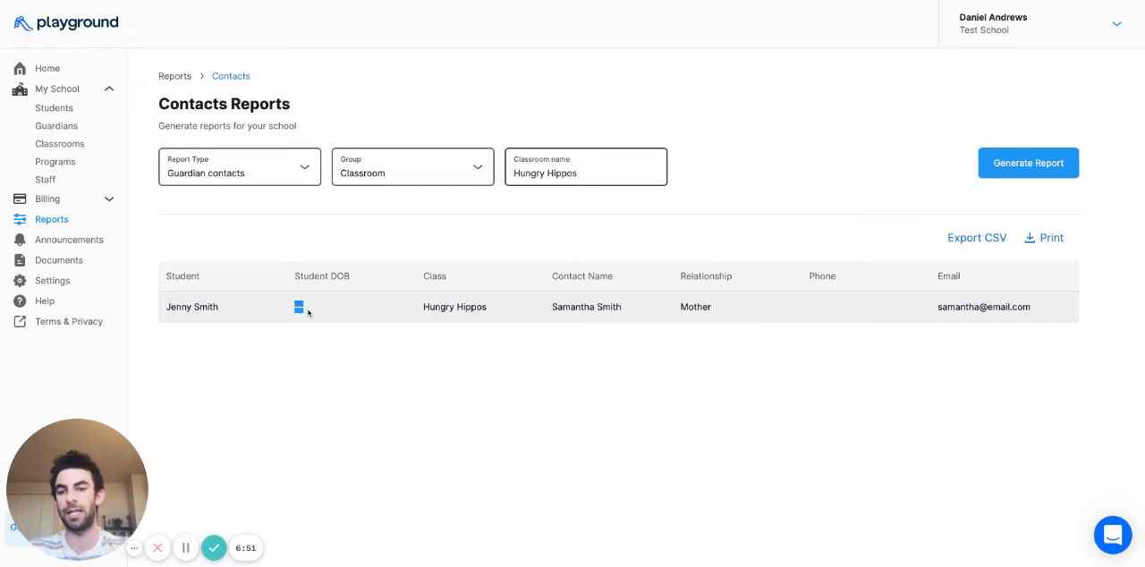
click(309, 313)
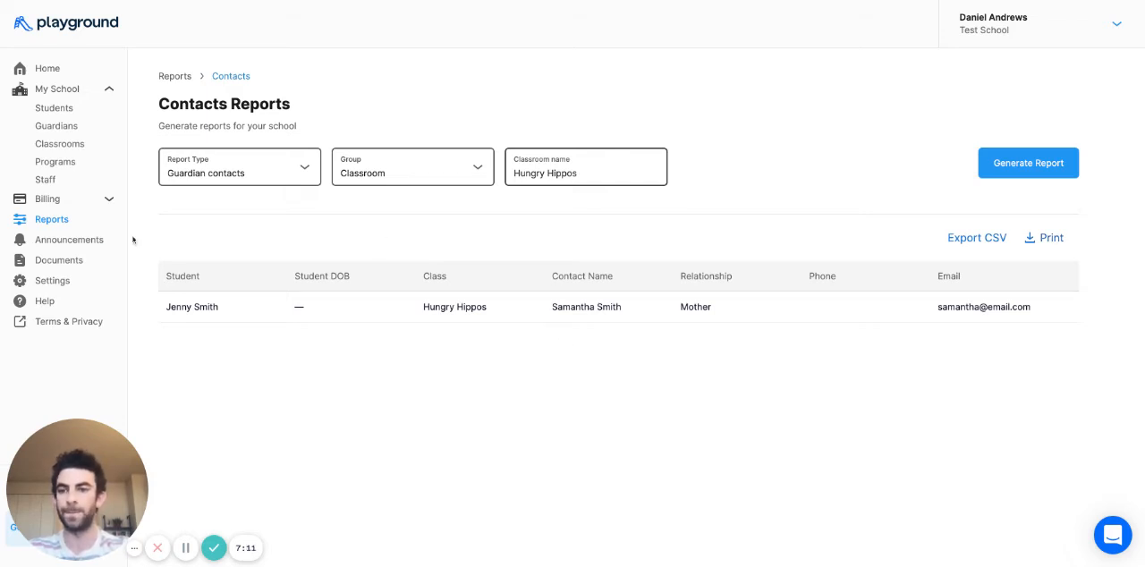
- Create a document request for parents named "Covid results" with the description "2021 covid results"
click(51, 261)
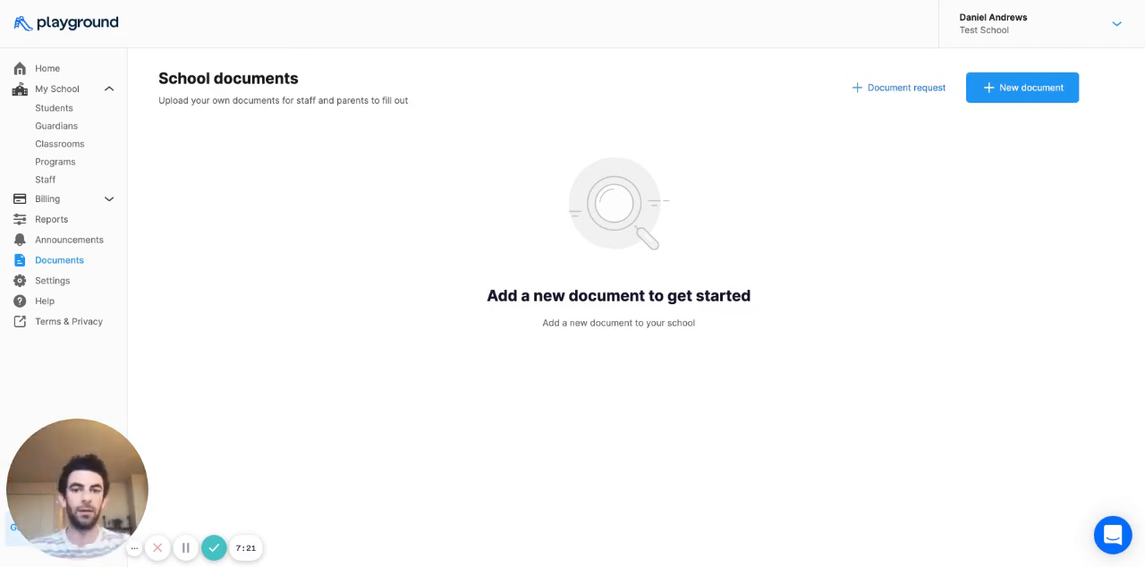
click(906, 88)
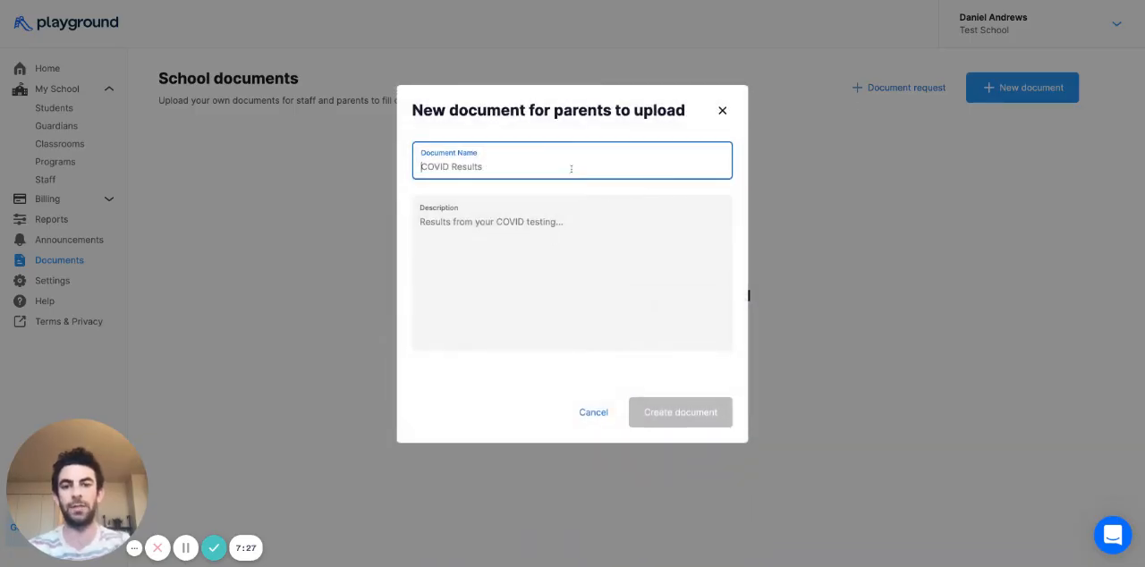
text(Cov)
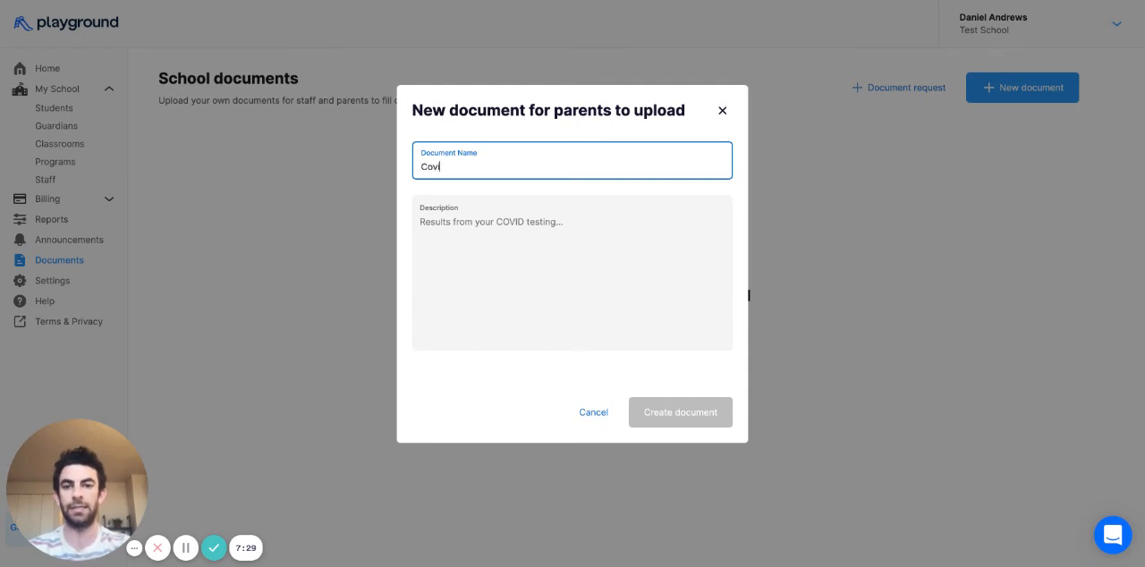
text(id results)
click(543, 247)
text(2021)
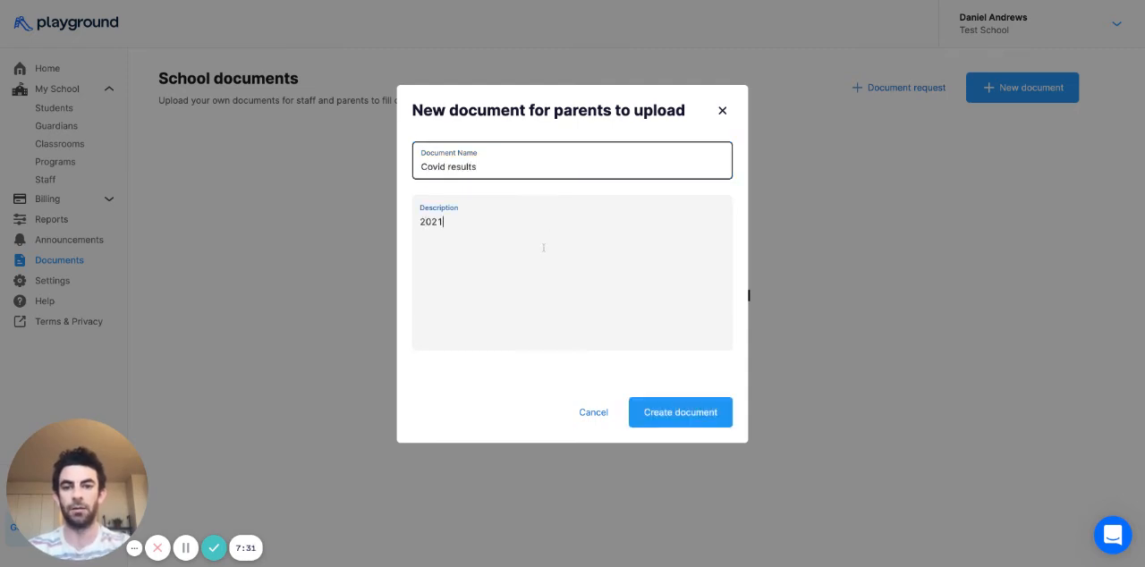
text( covid res)
key(BackSpace)
text(esul)
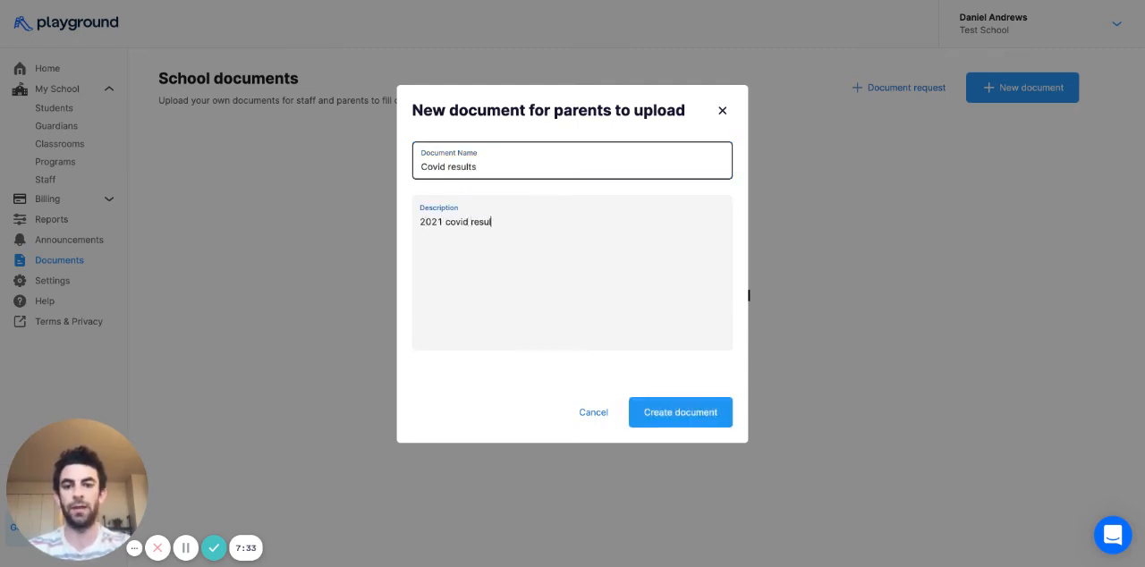
click(675, 413)
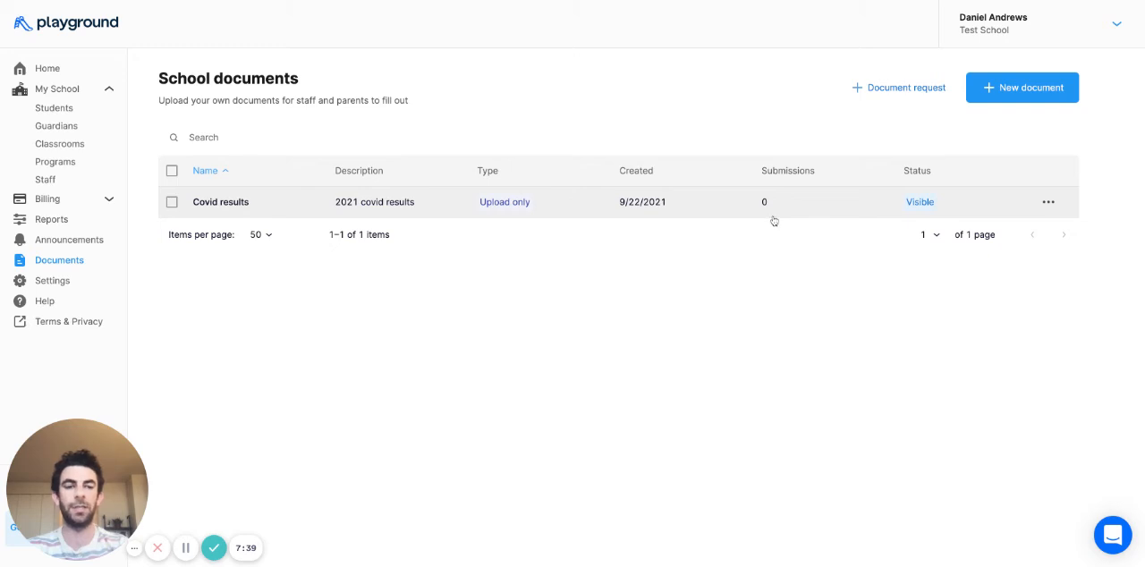
- Upload LIC700.pdf as a new school document
click(1034, 93)
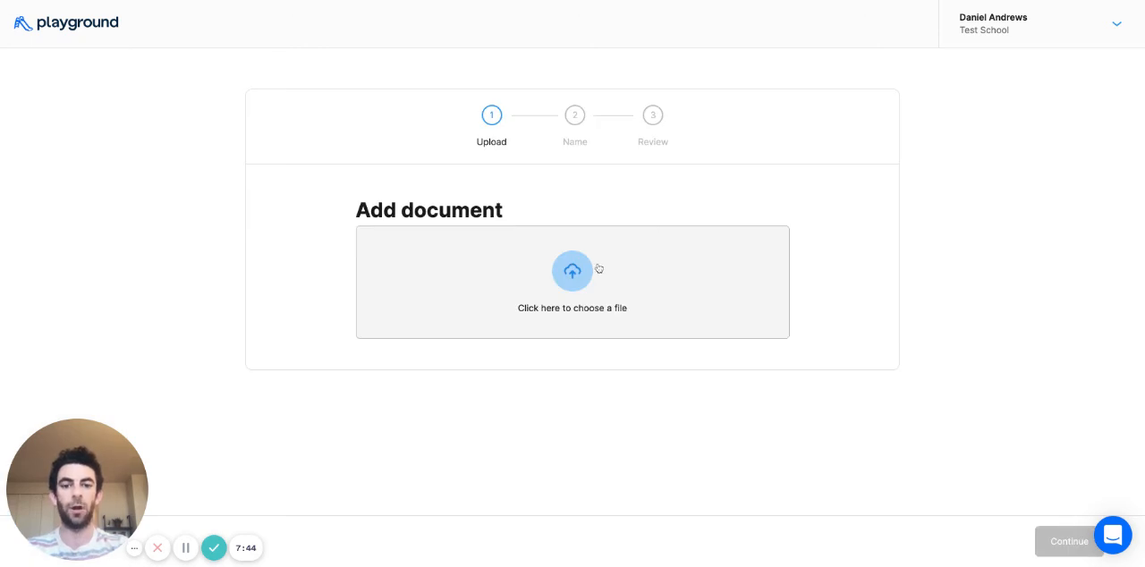
double_click(475, 235)
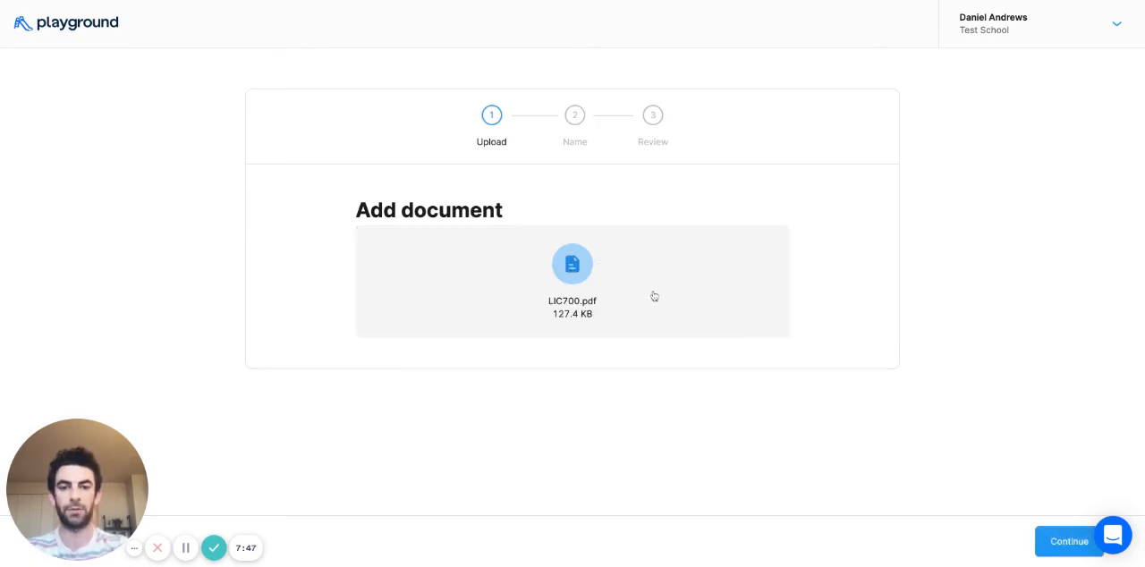
click(1056, 541)
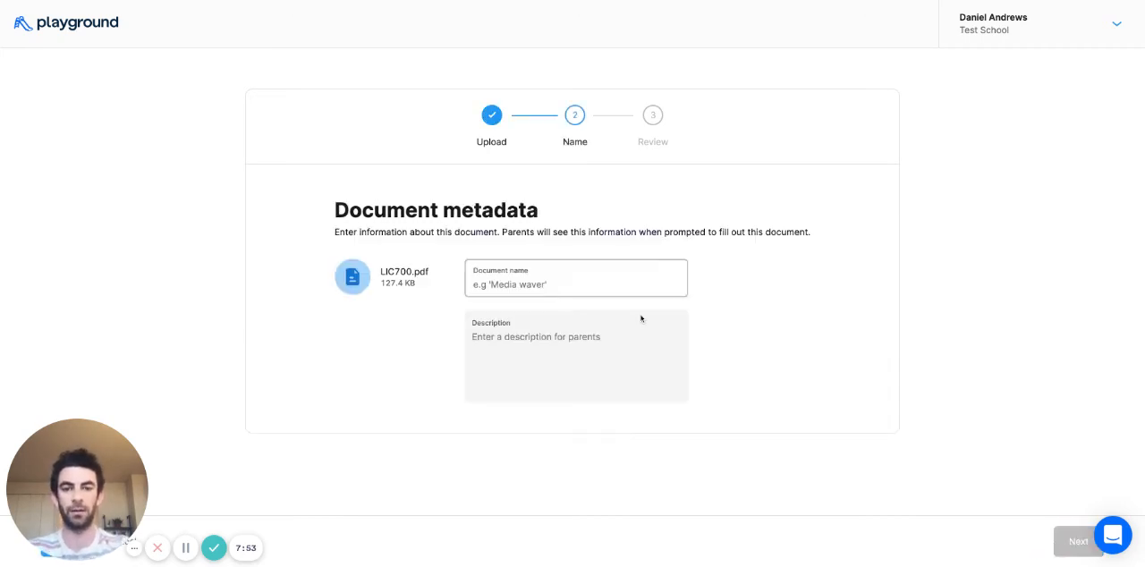
- Name the uploaded document "Licensing enrollment form" and proceed to its field setup
click(580, 283)
text(Licensing )
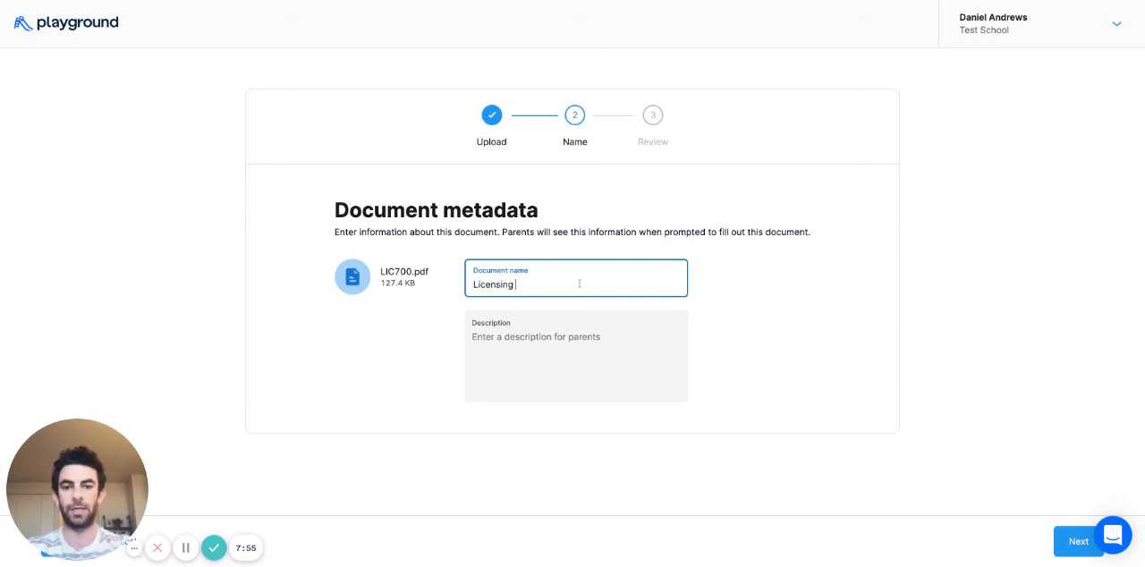
text(enrollmen)
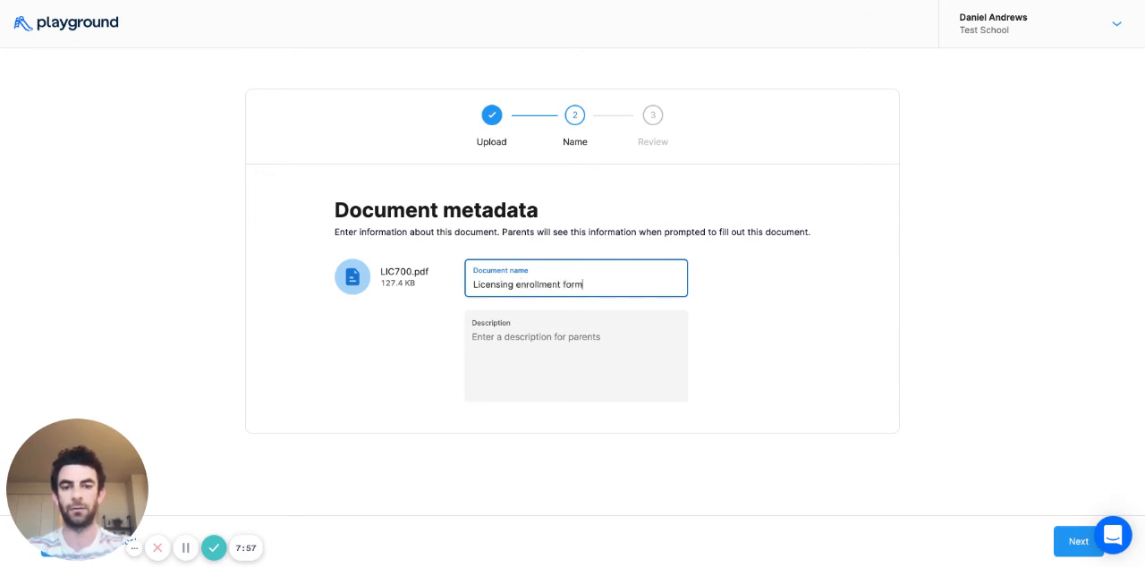
text(t form)
click(1079, 541)
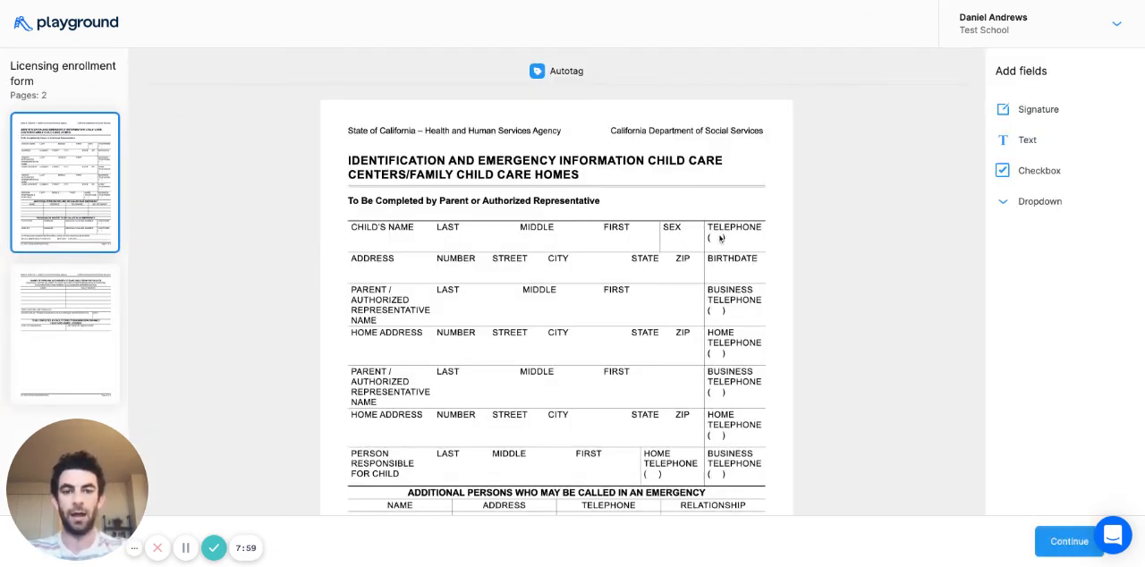
scroll(499, 374, down, 3)
scroll(499, 374, up, 3)
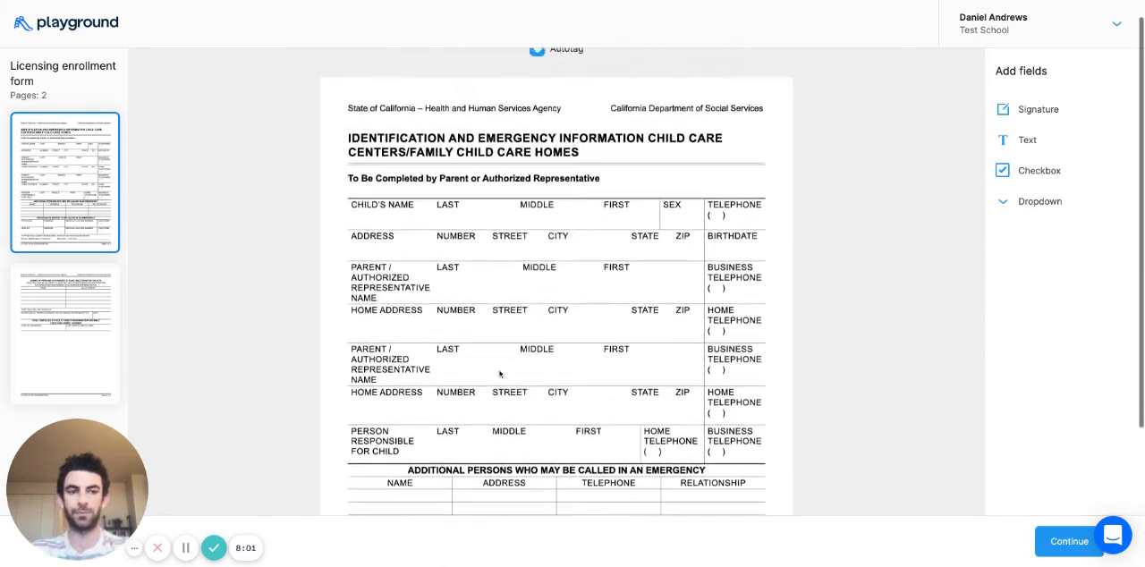
click(1029, 143)
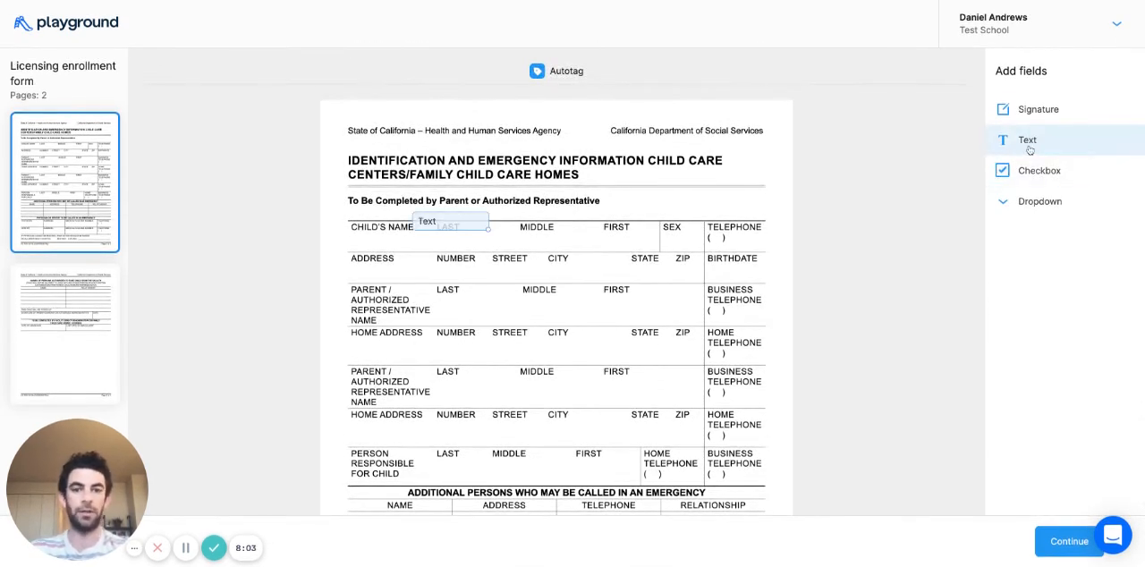
drag(455, 223, 511, 255)
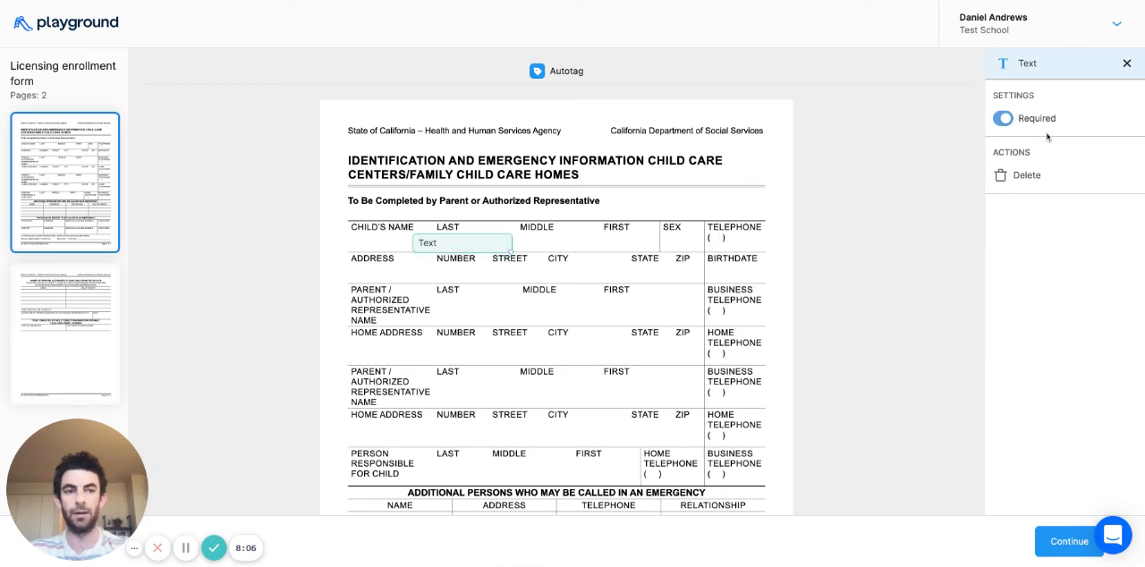
click(1004, 119)
click(1020, 174)
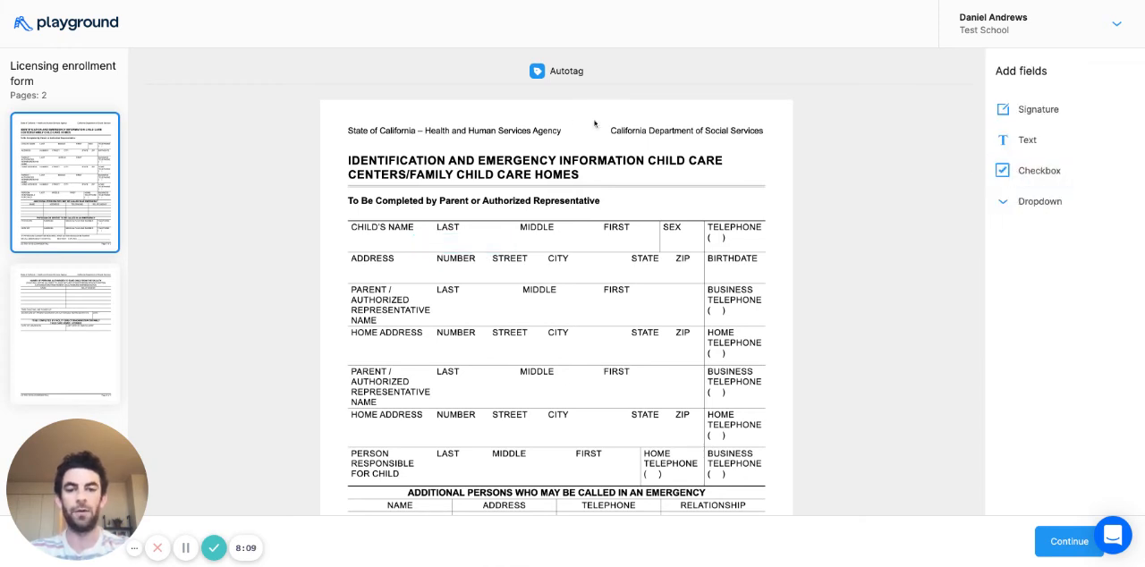
- Autotag the form's fields and delete the stray text field in the first page's margin beside the heading
click(539, 73)
click(426, 206)
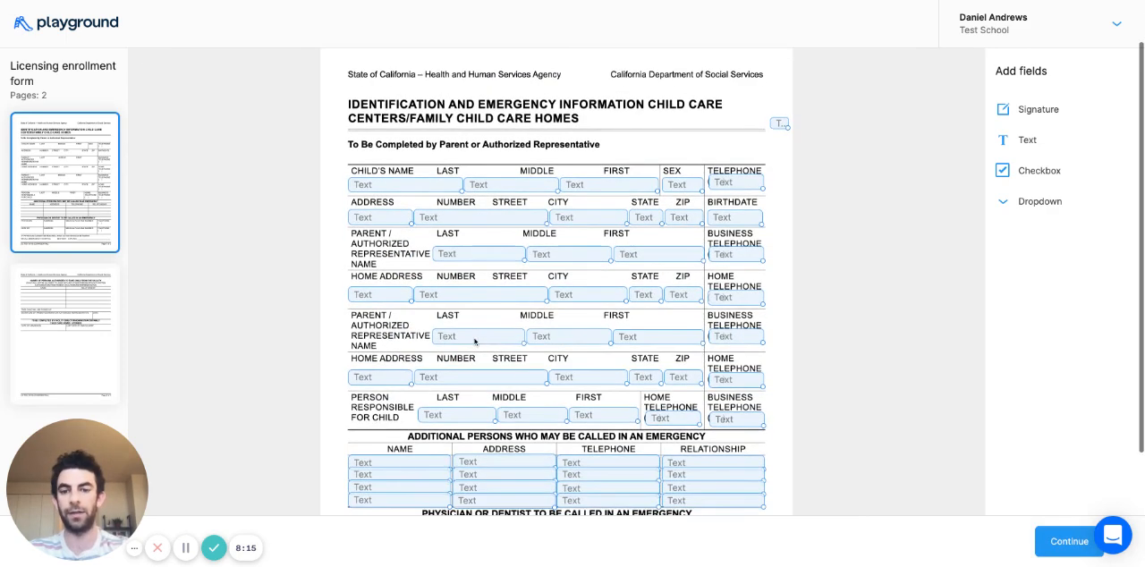
scroll(422, 532, down, 3)
scroll(422, 534, up, 2)
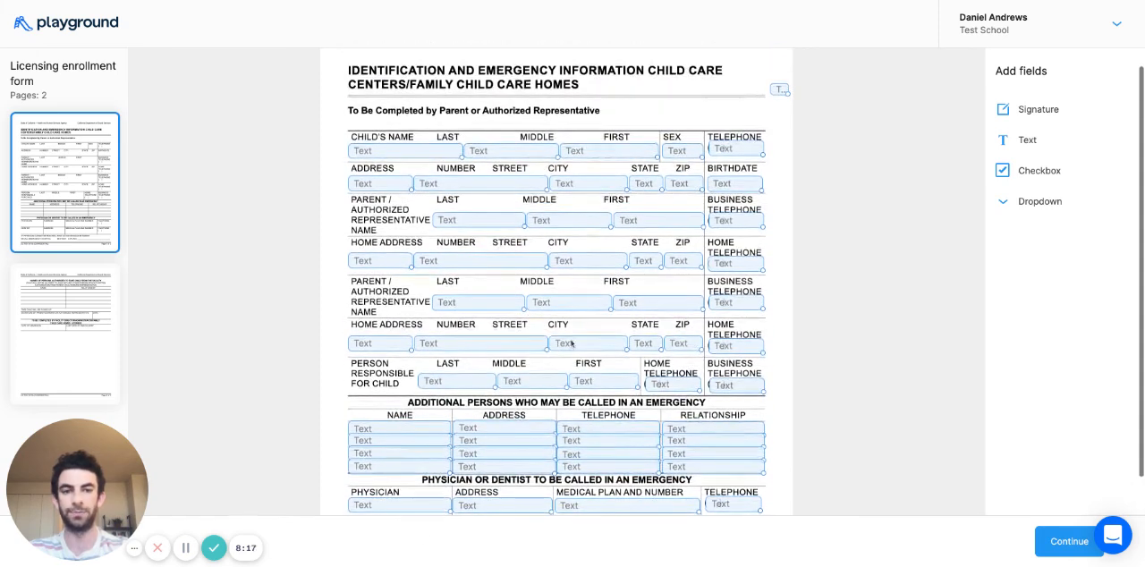
scroll(757, 114, up, 1)
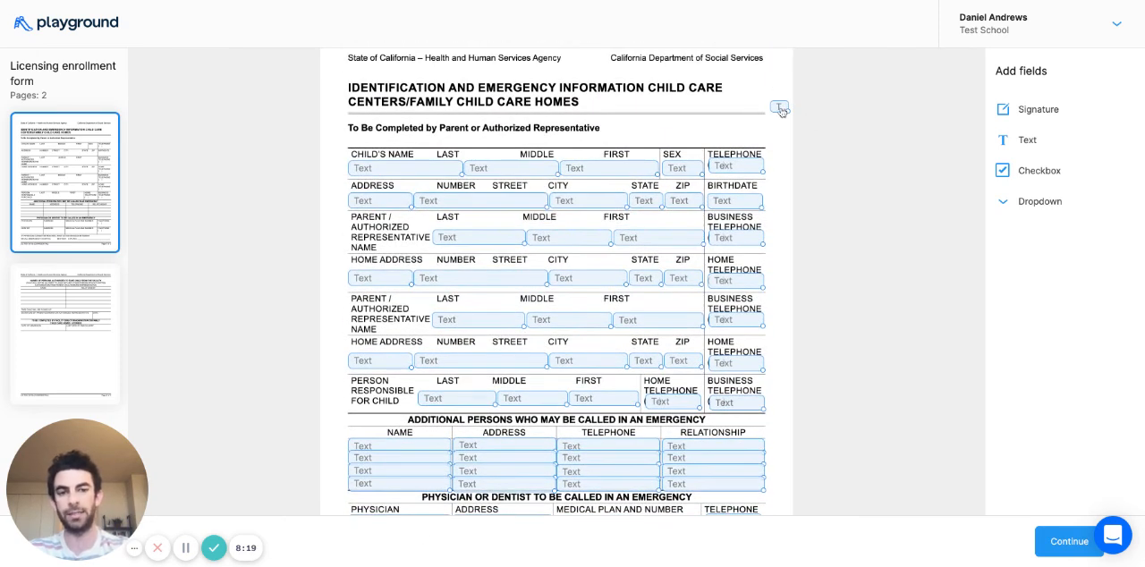
click(781, 108)
click(1027, 175)
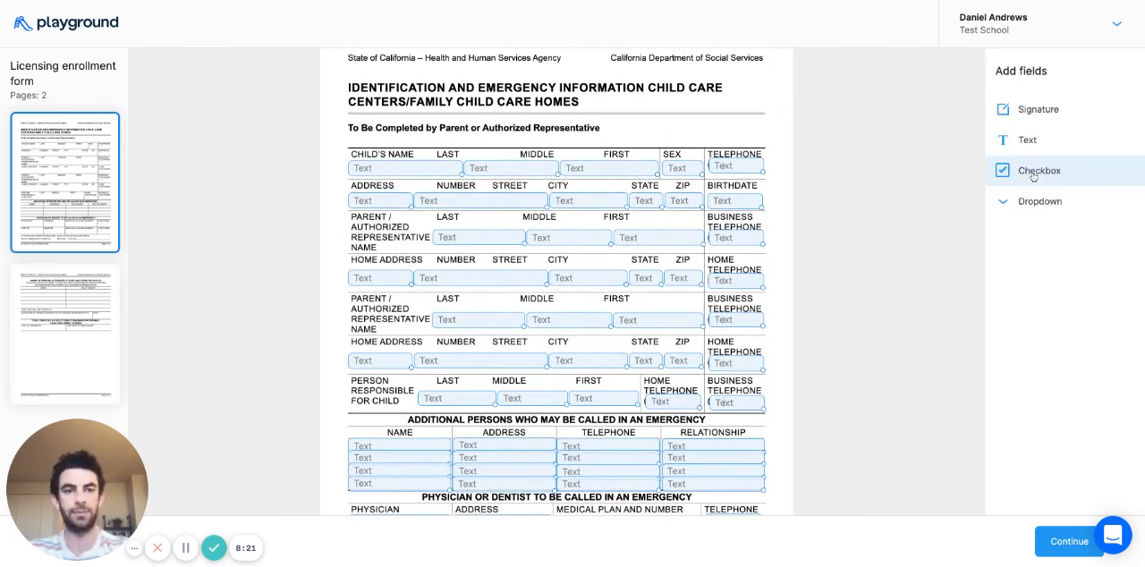
- Make the business telephone and home telephone fields of the first parent optional
scroll(869, 199, down, 1)
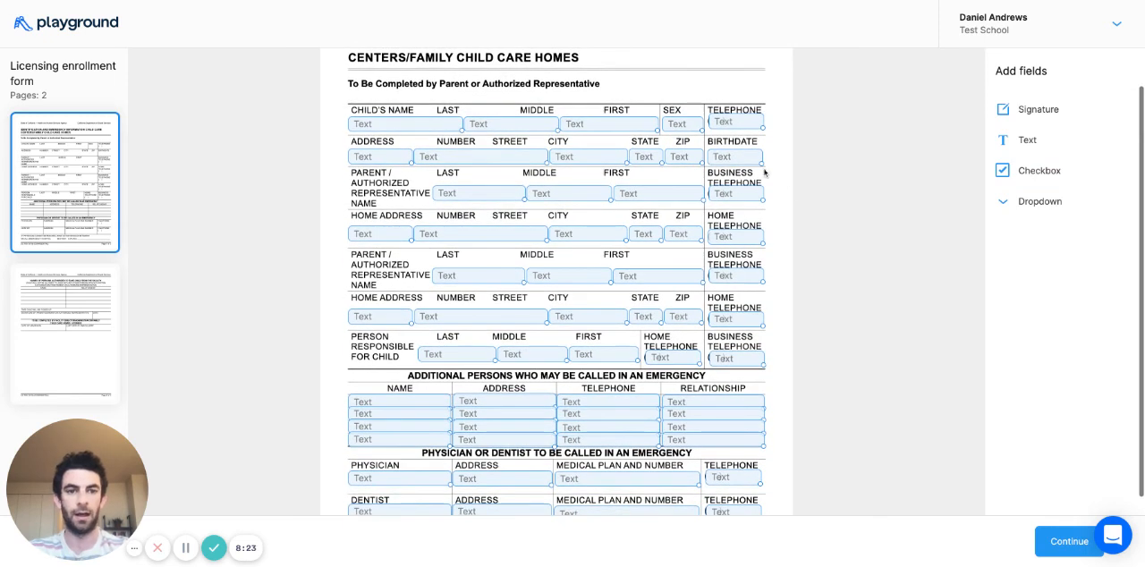
click(745, 197)
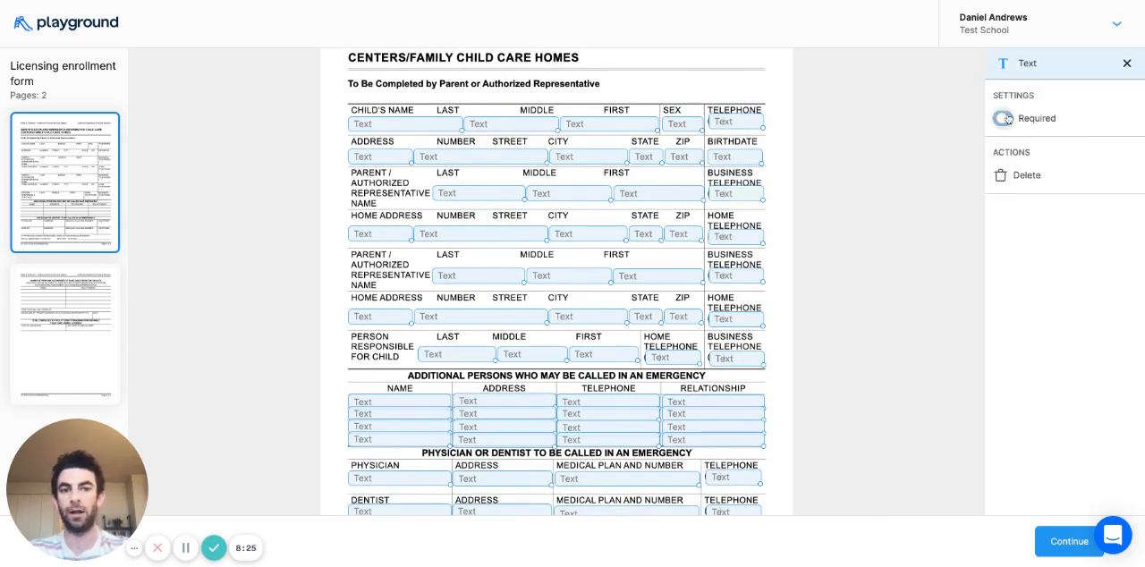
click(737, 240)
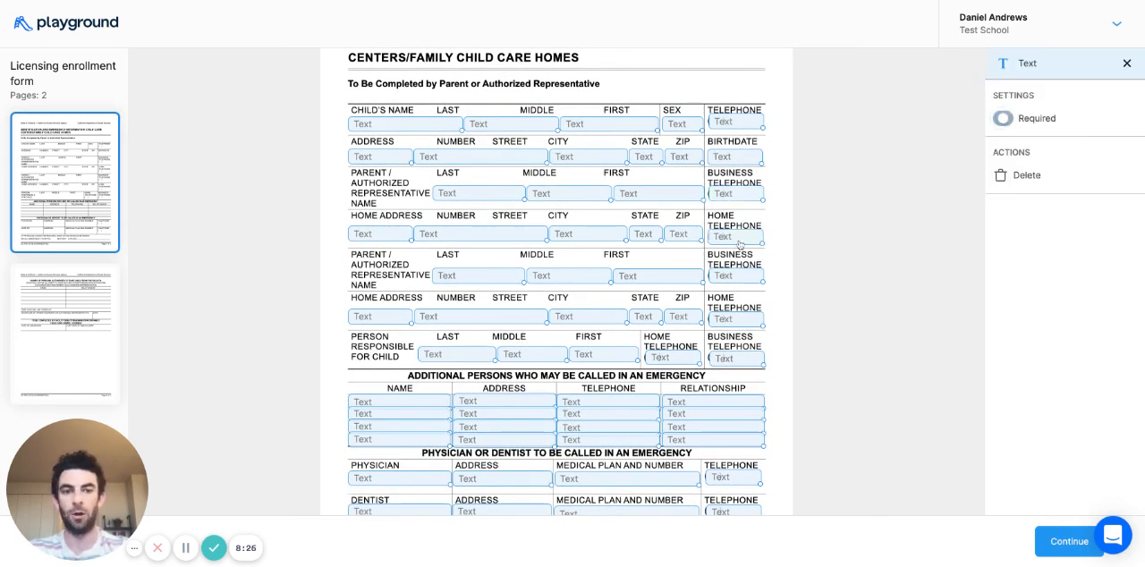
click(1003, 119)
click(869, 265)
scroll(869, 266, down, 1)
scroll(526, 400, down, 3)
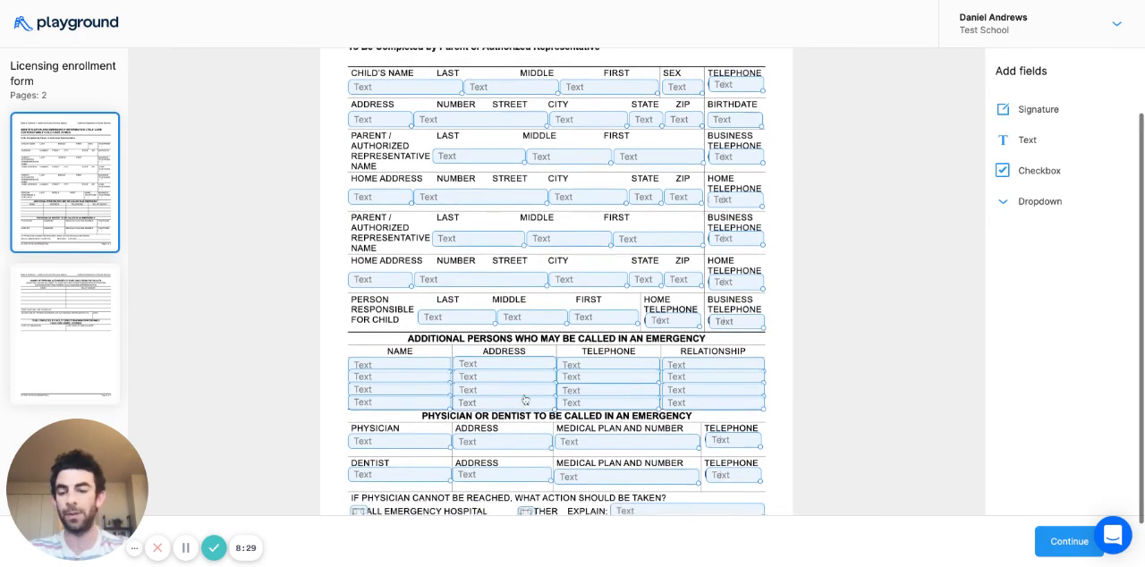
scroll(525, 400, up, 6)
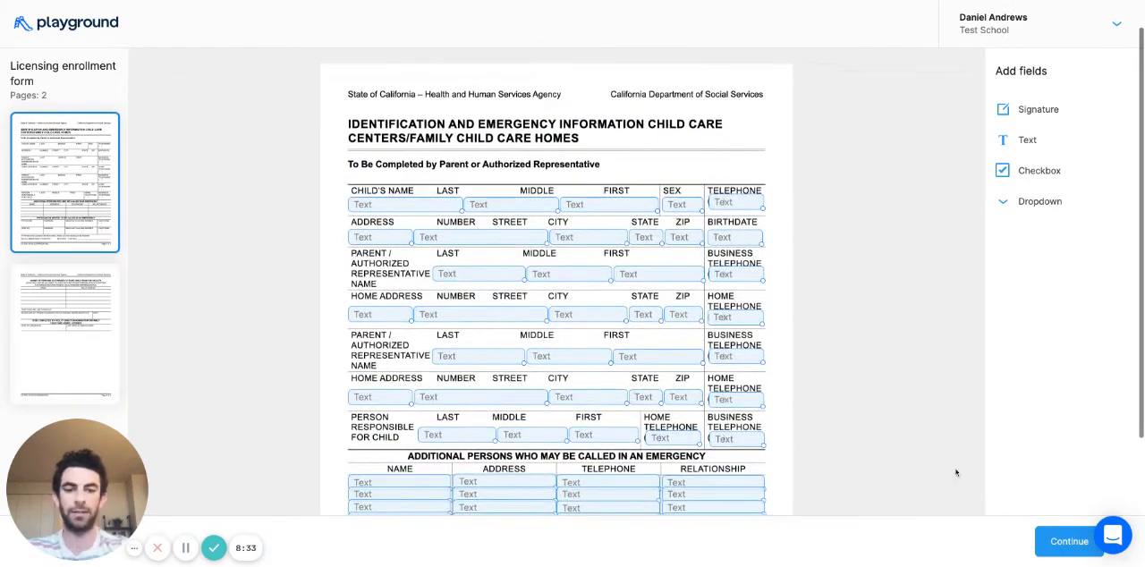
- Delete the two stray margin text fields and the small text field on the parent signature line of the second page
click(1071, 541)
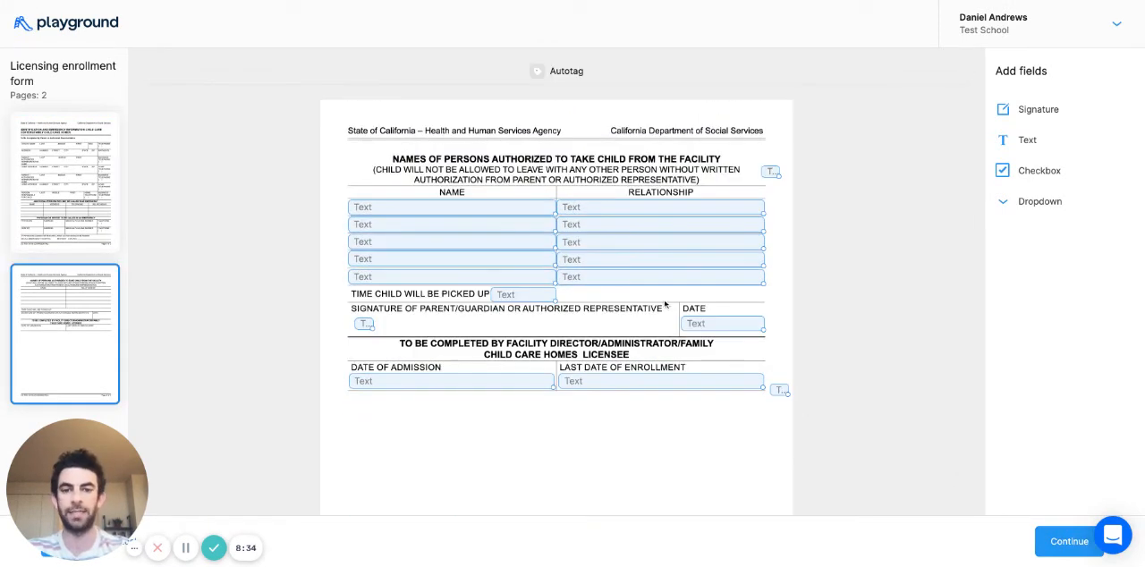
click(768, 174)
click(1026, 172)
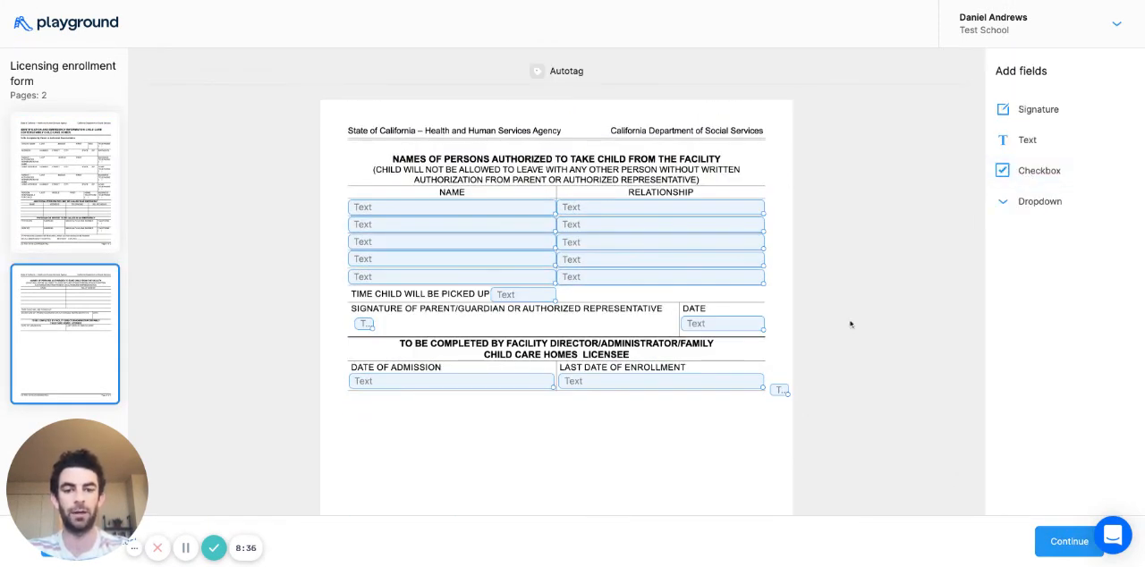
click(783, 393)
click(1022, 174)
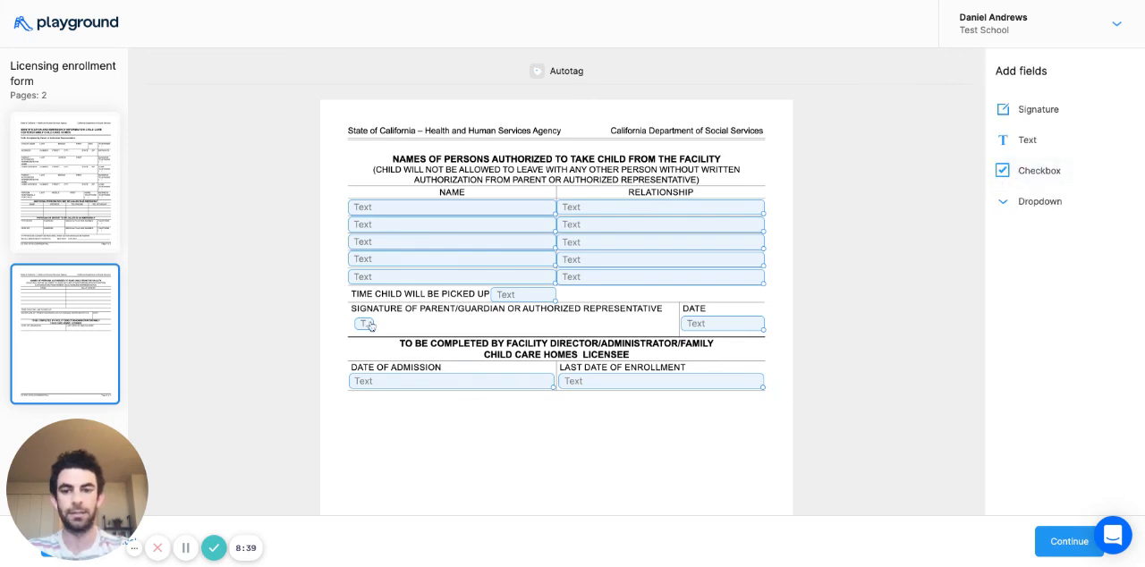
click(364, 324)
click(1019, 178)
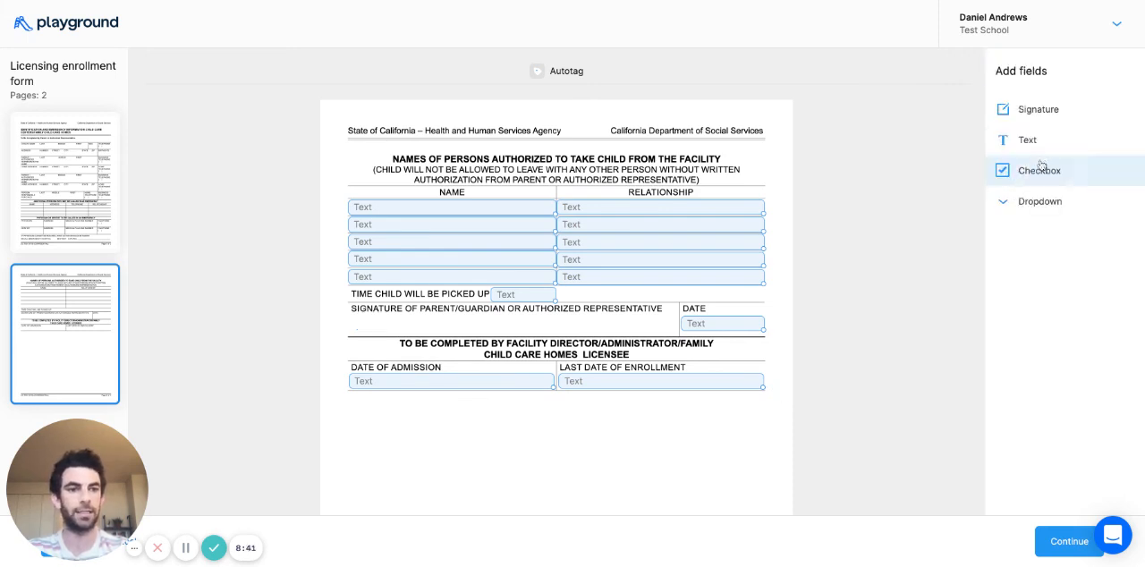
- Place a signature field on the parent/guardian signature line and finish the document without selecting any students to email
mouse_move(1029, 109)
mouse_down()
mouse_move(447, 222)
mouse_move(423, 332)
mouse_move(406, 326)
mouse_move(526, 332)
mouse_up()
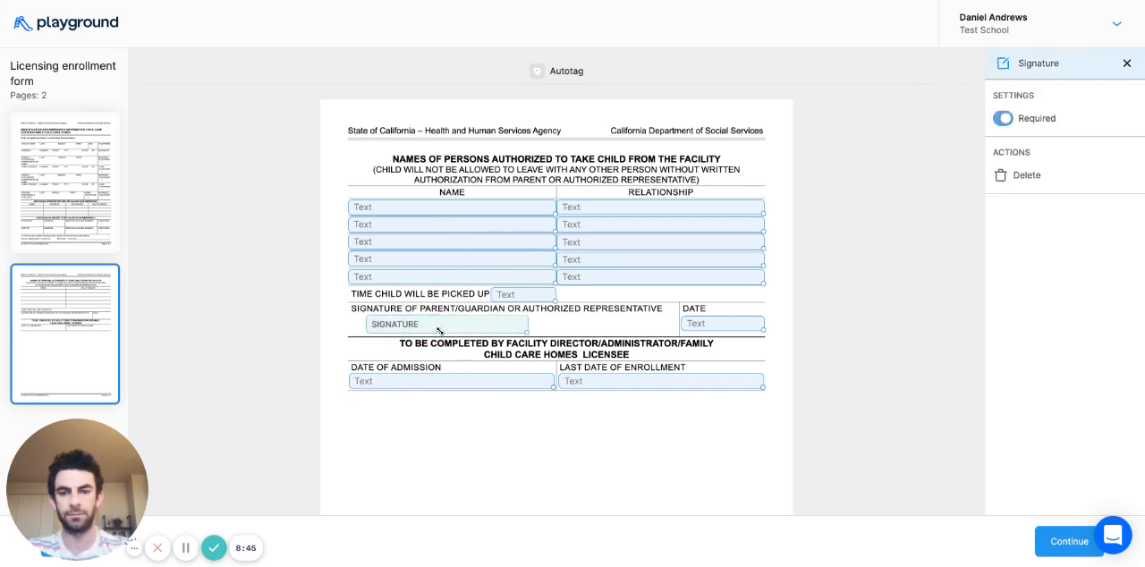
click(666, 332)
click(1070, 541)
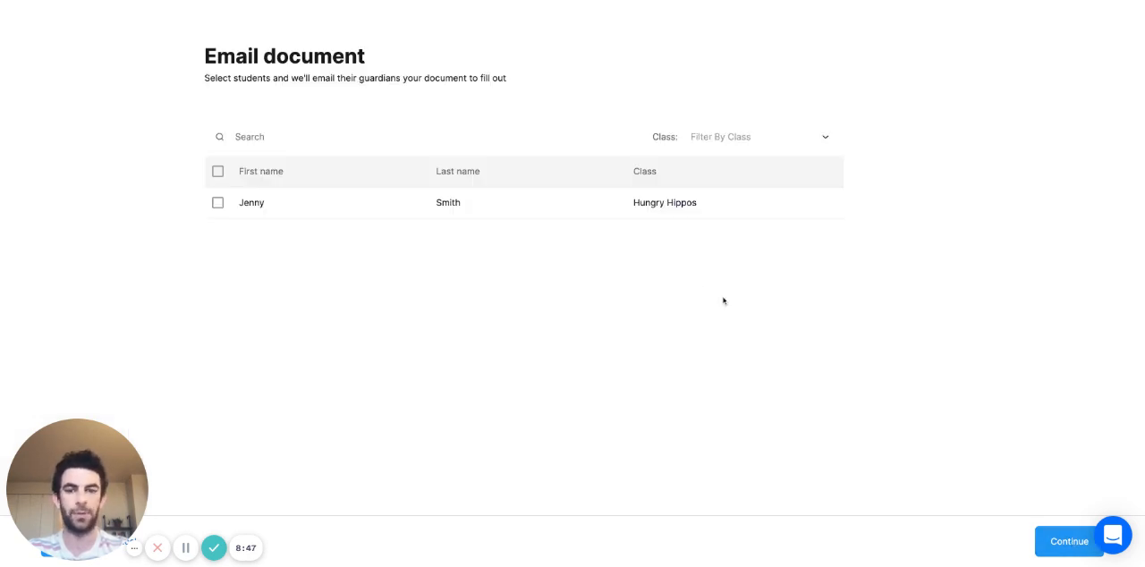
click(1068, 542)
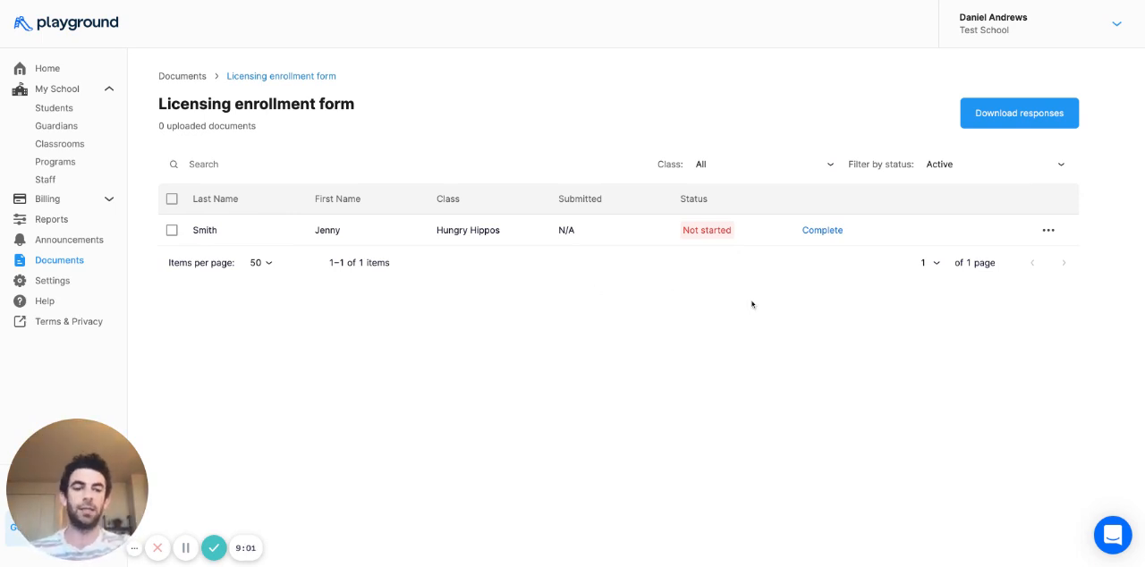
- Start completing the licensing enrollment form for the listed student and fill in the child's last-name field
click(831, 230)
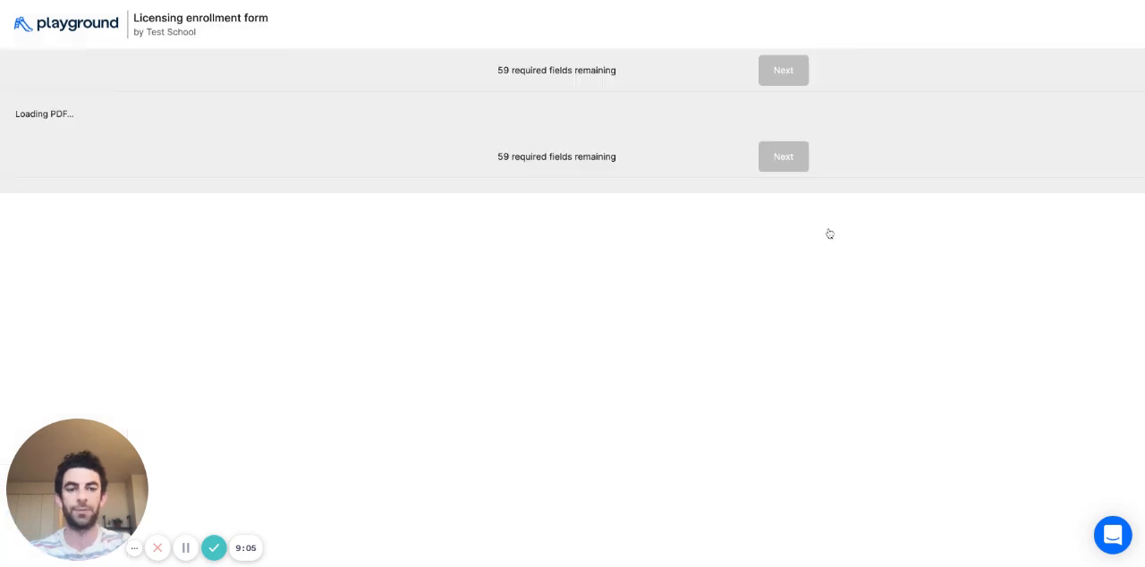
scroll(657, 306, down, 1)
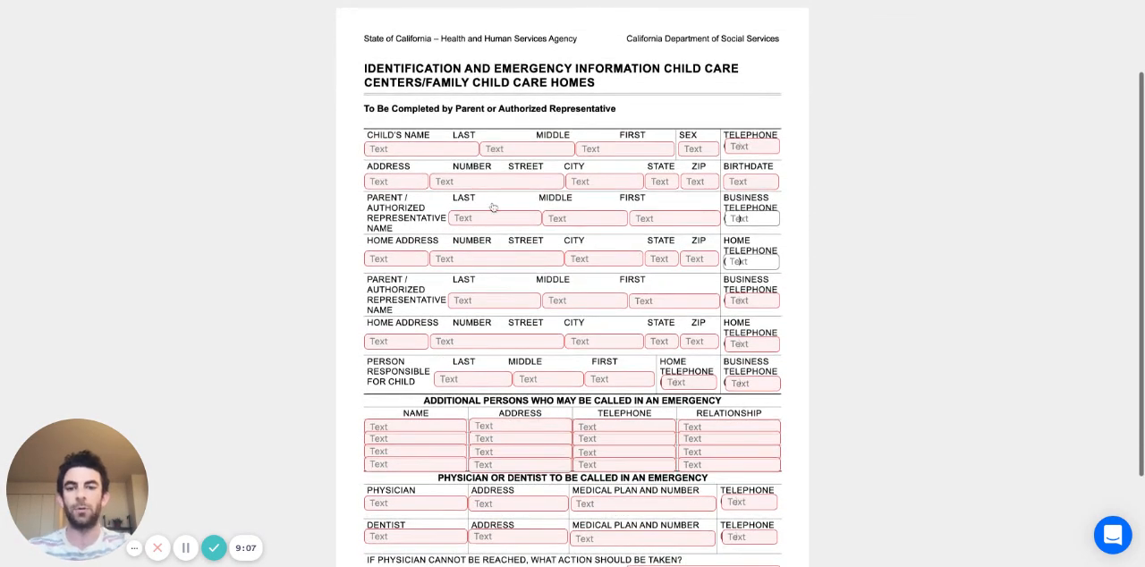
click(434, 154)
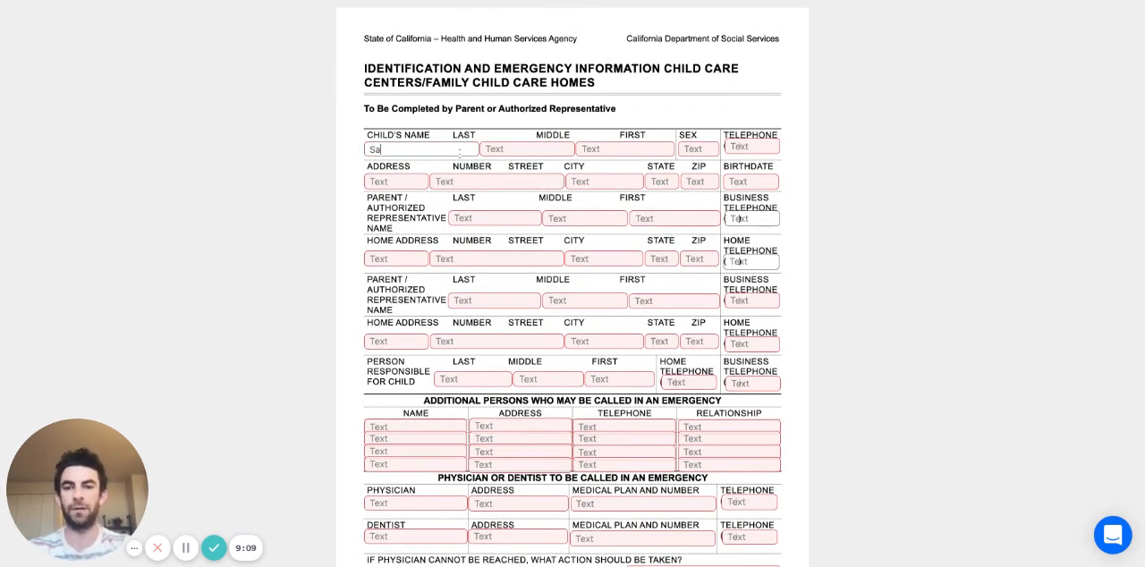
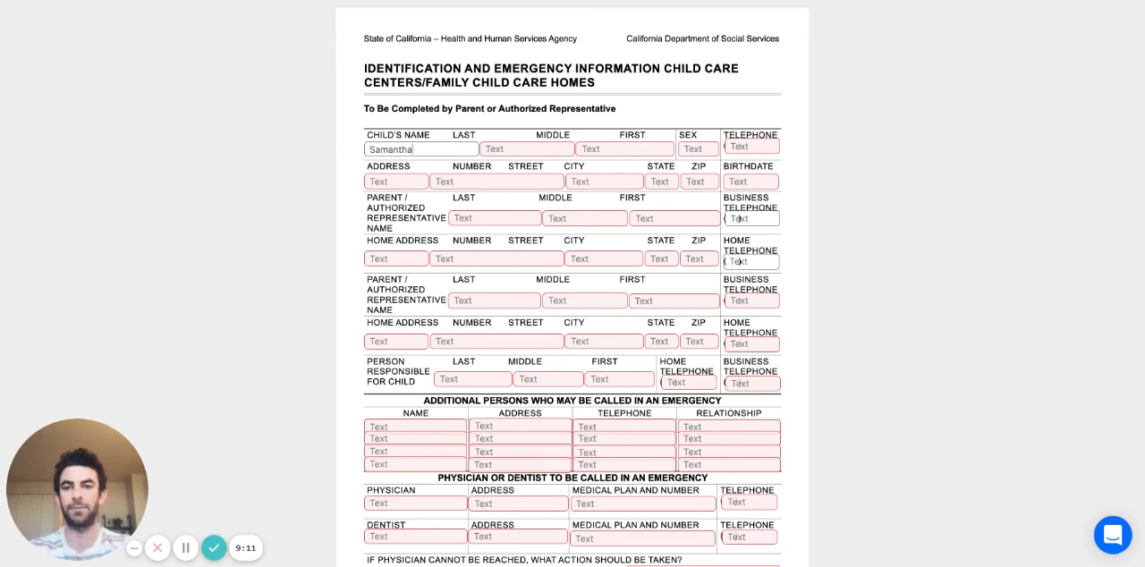
- Fill in the child's first-name field, correct the entry, and leave the form unsubmitted to return to the document's student list
click(583, 151)
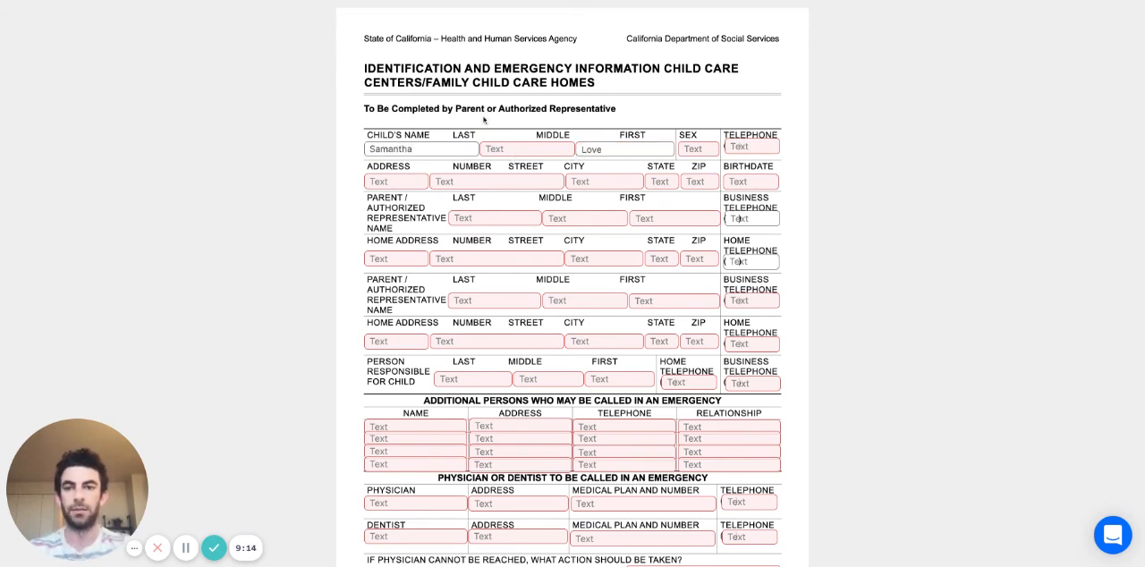
scroll(537, 143, up, 2)
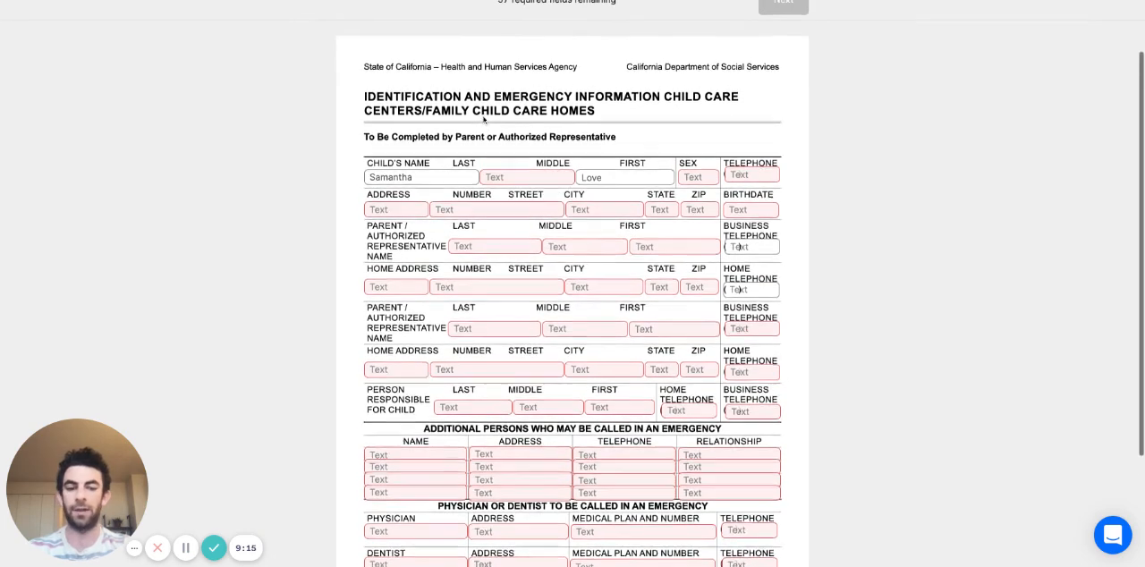
text(e)
key(BackSpace)
key(BackSpace)
key(BackSpace)
key(BackSpace)
text(Smith)
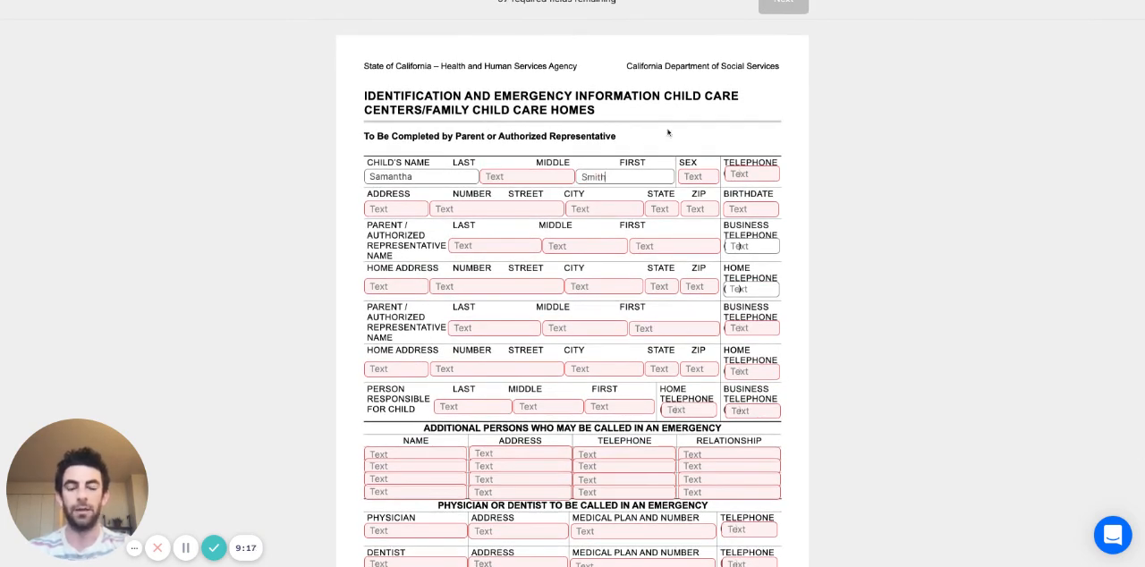
scroll(523, 248, up, 3)
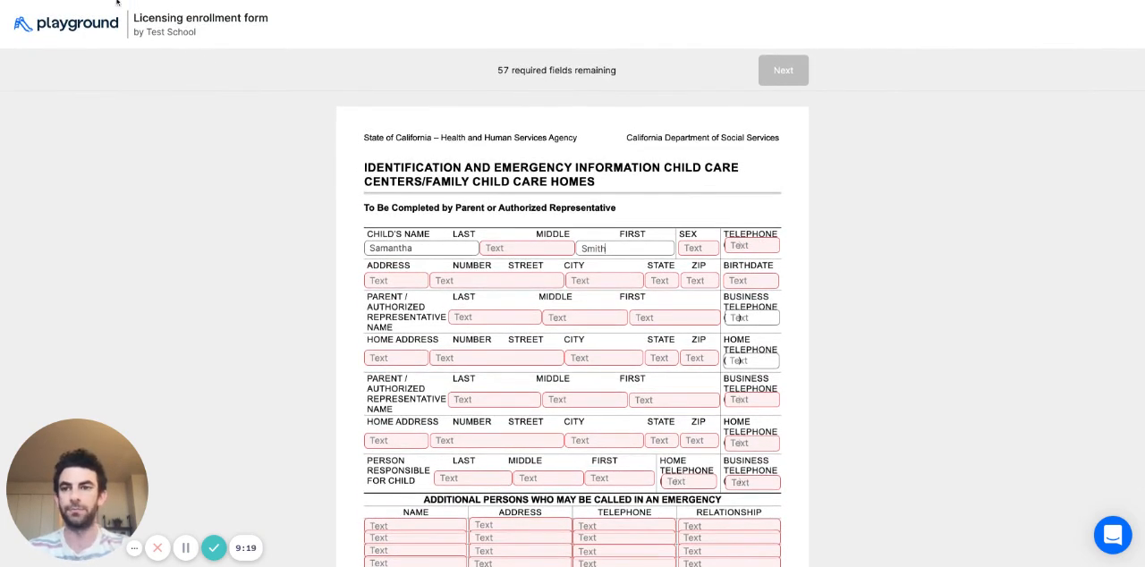
click(118, 2)
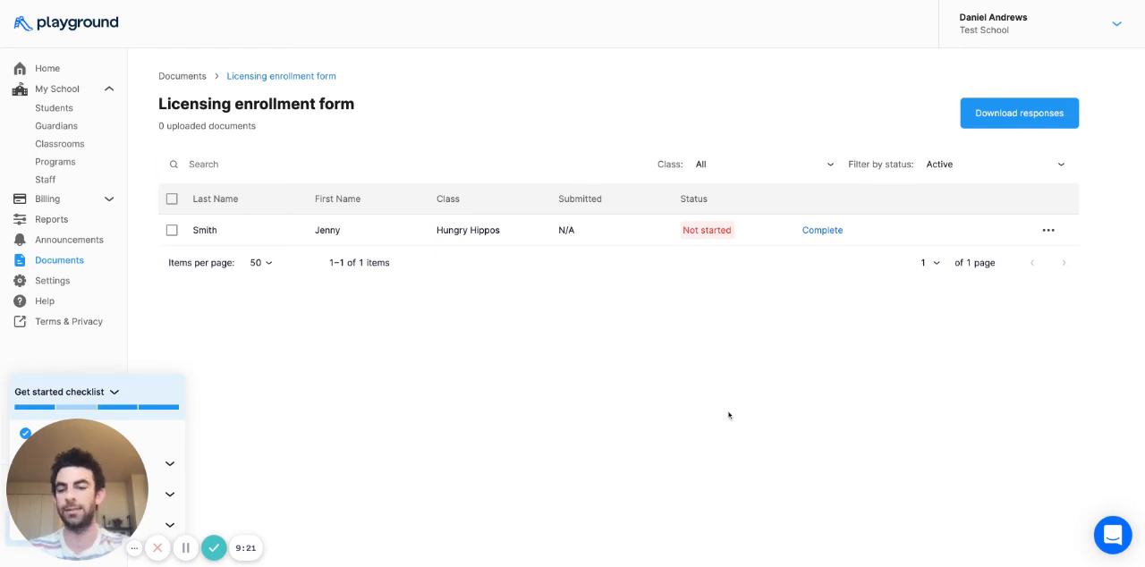